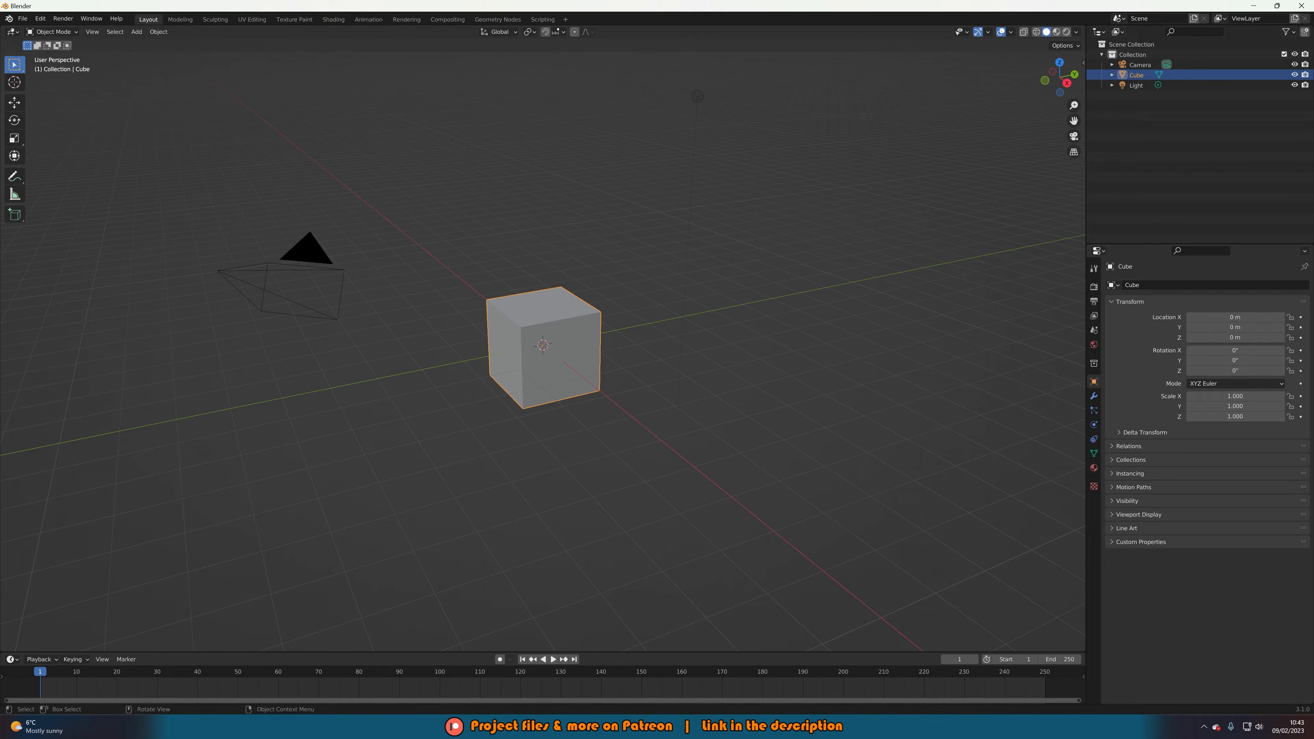
Delete the default cube, camera and light from the scene.
middle_click_drag(305, 413, 428, 406)
key("a")
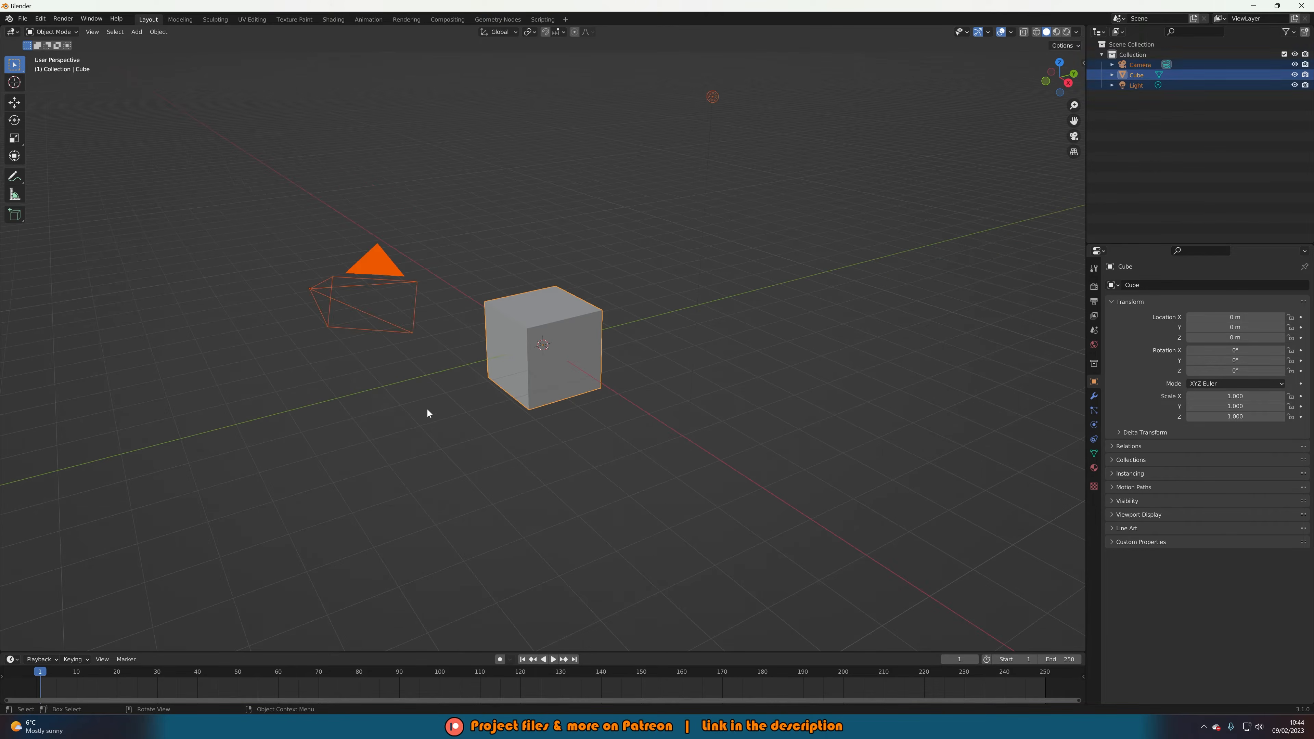
key("x")
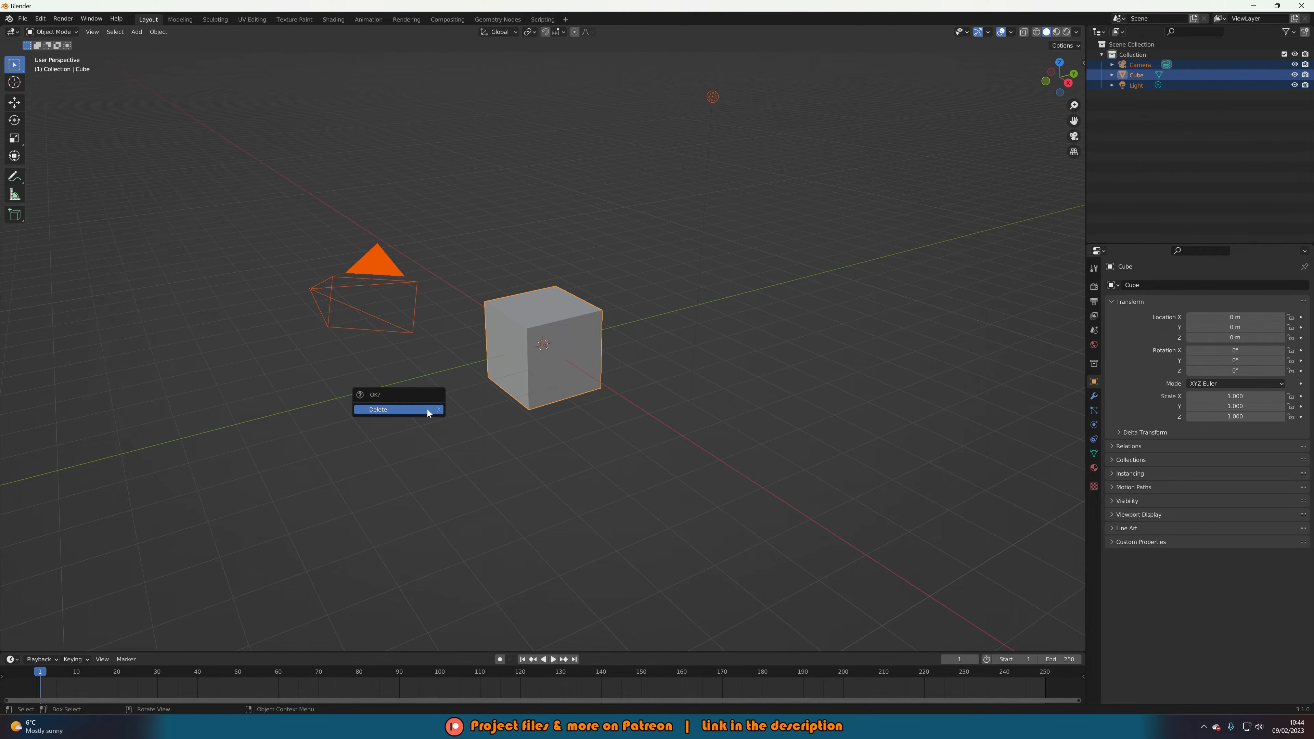
left_click(427, 409)
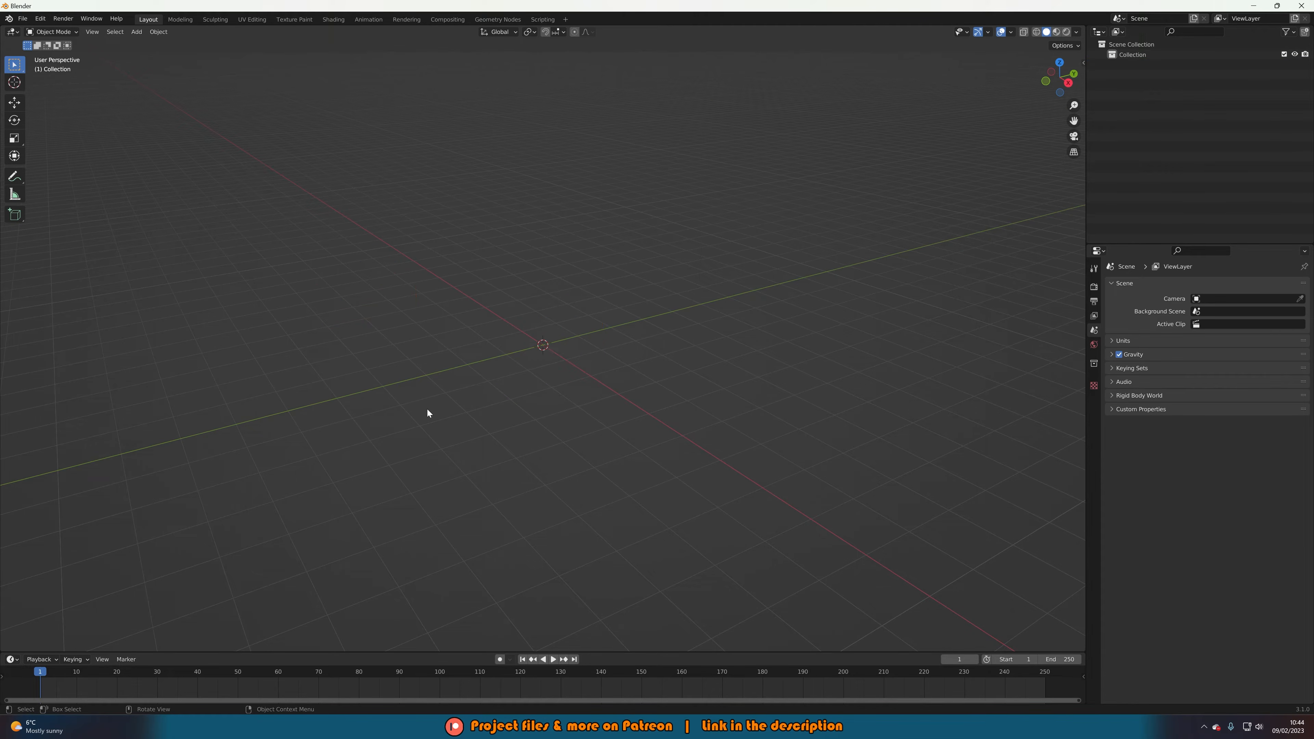
middle_click_drag(467, 400, 471, 413)
Add a plane, set its X and Y dimensions to 10 m, and enter Edit Mode.
key("shift+a")
mouse_move(470, 412)
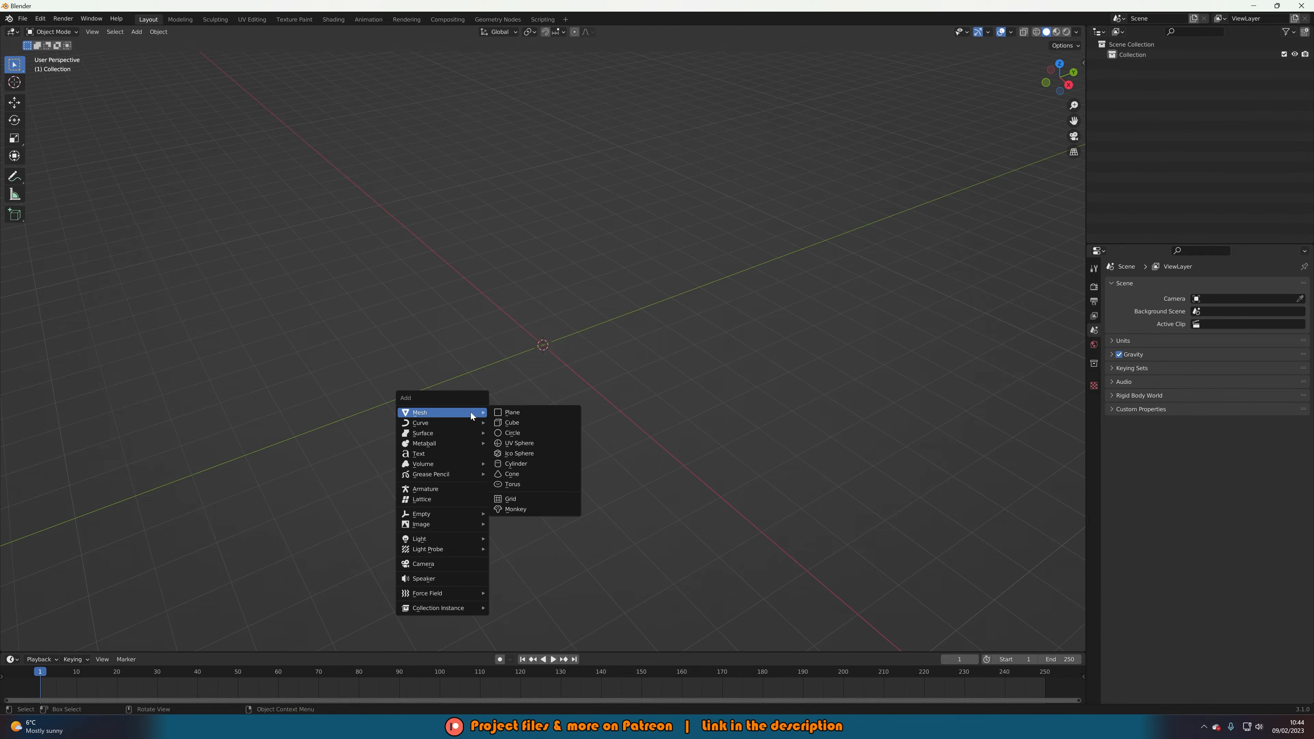
left_click(502, 411)
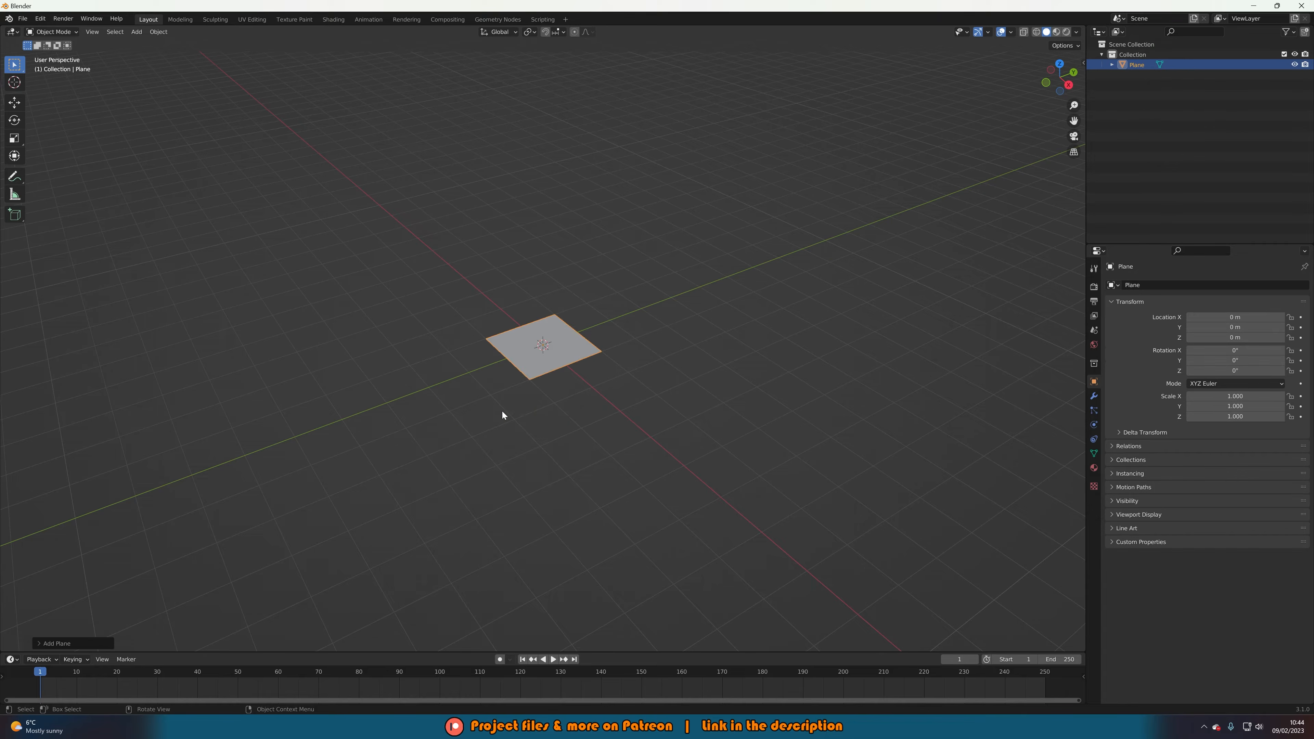
middle_click_drag(521, 401, 563, 382)
key("s")
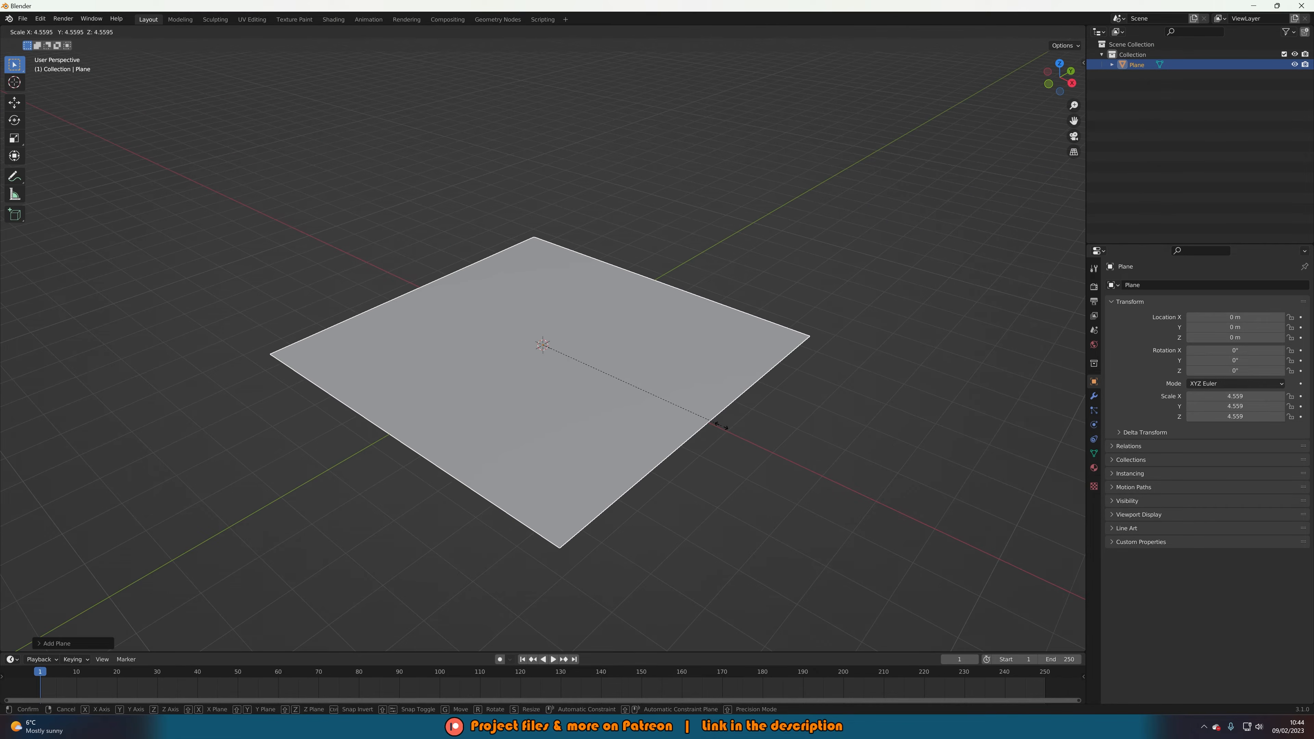
left_click(727, 426)
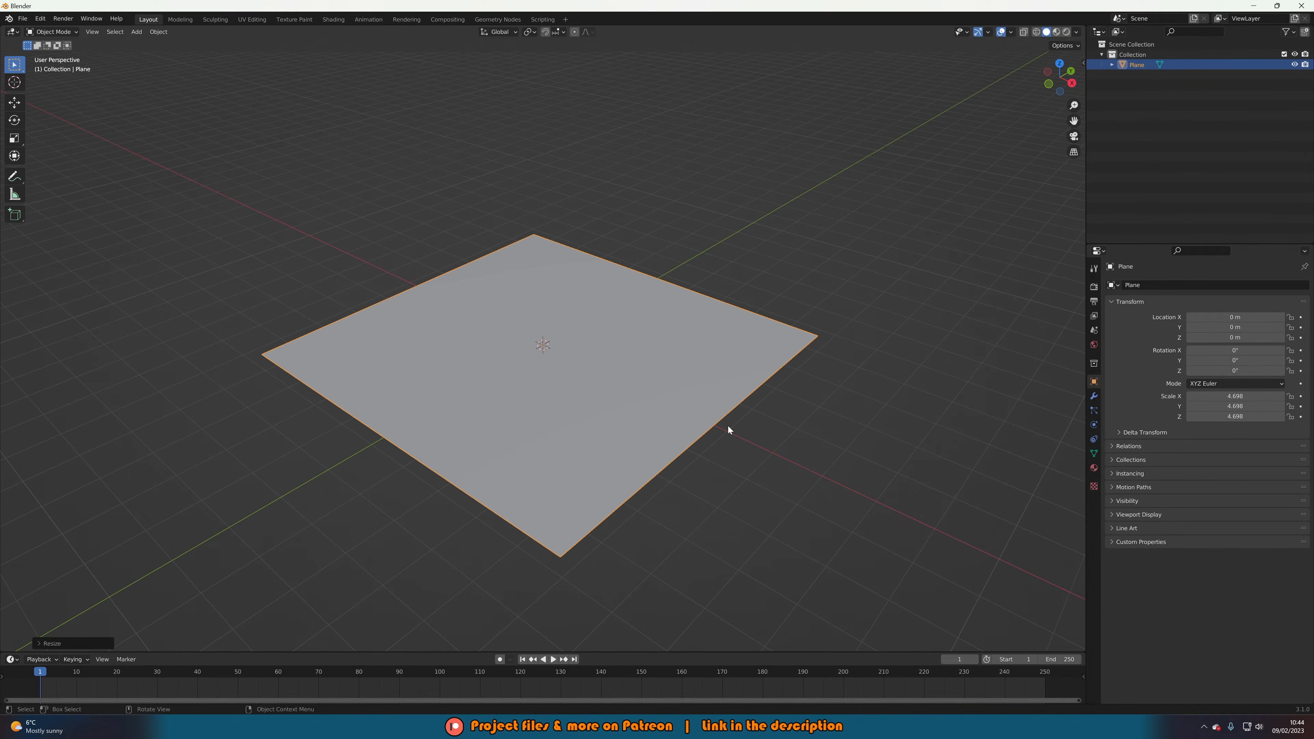
key("n")
left_click_drag(1033, 223, 1033, 232)
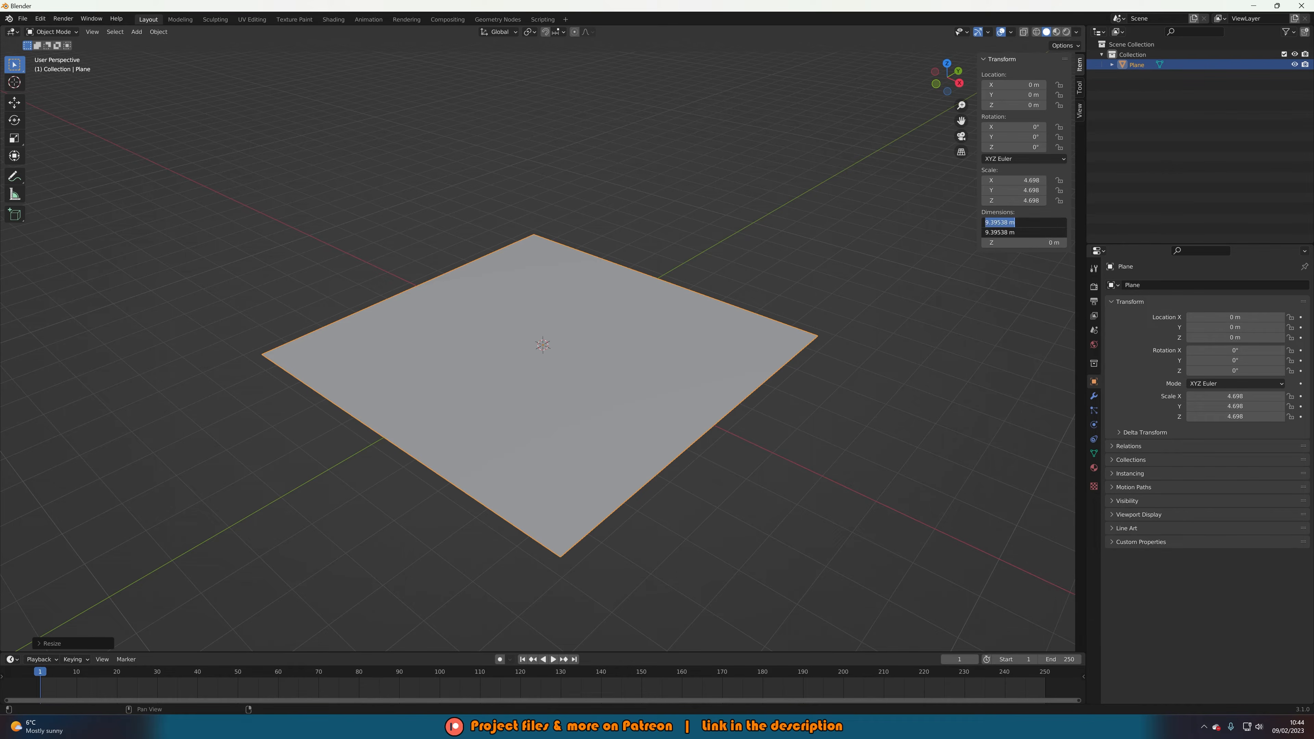
type("10")
key("Return")
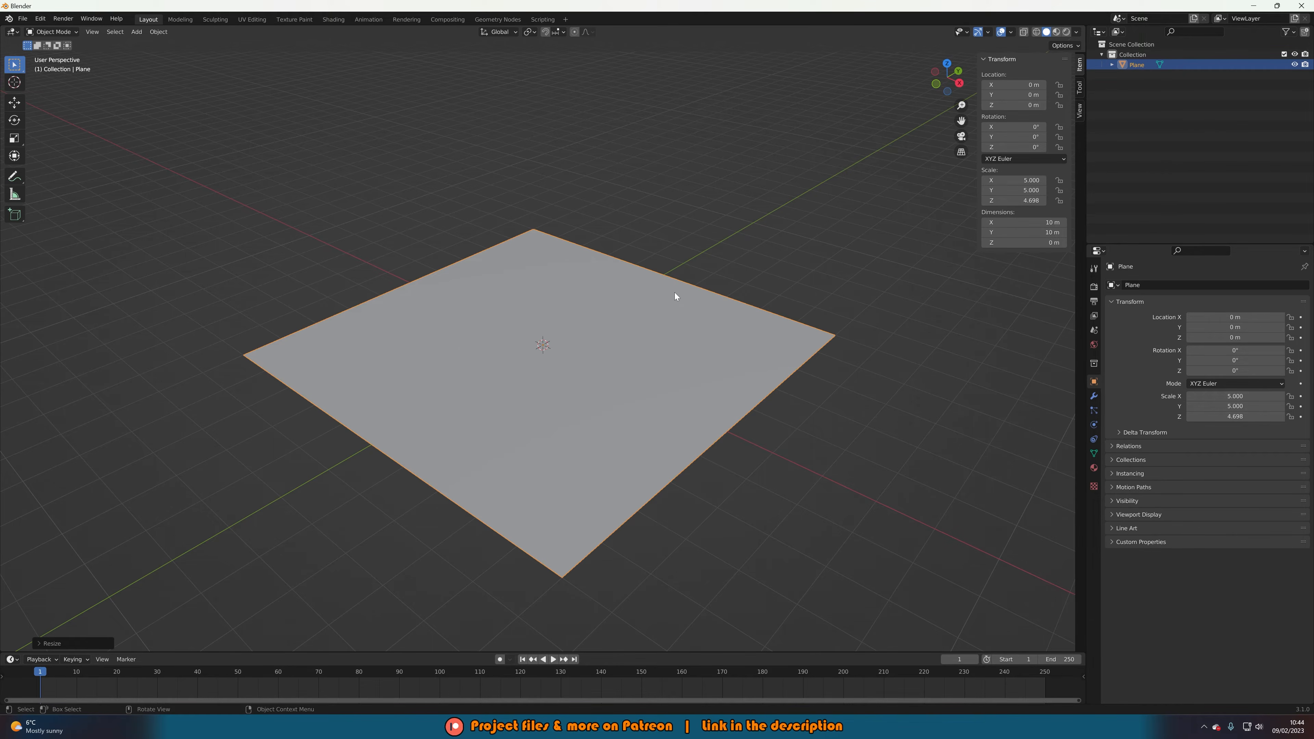
middle_click_drag(675, 293, 674, 299)
key("Tab")
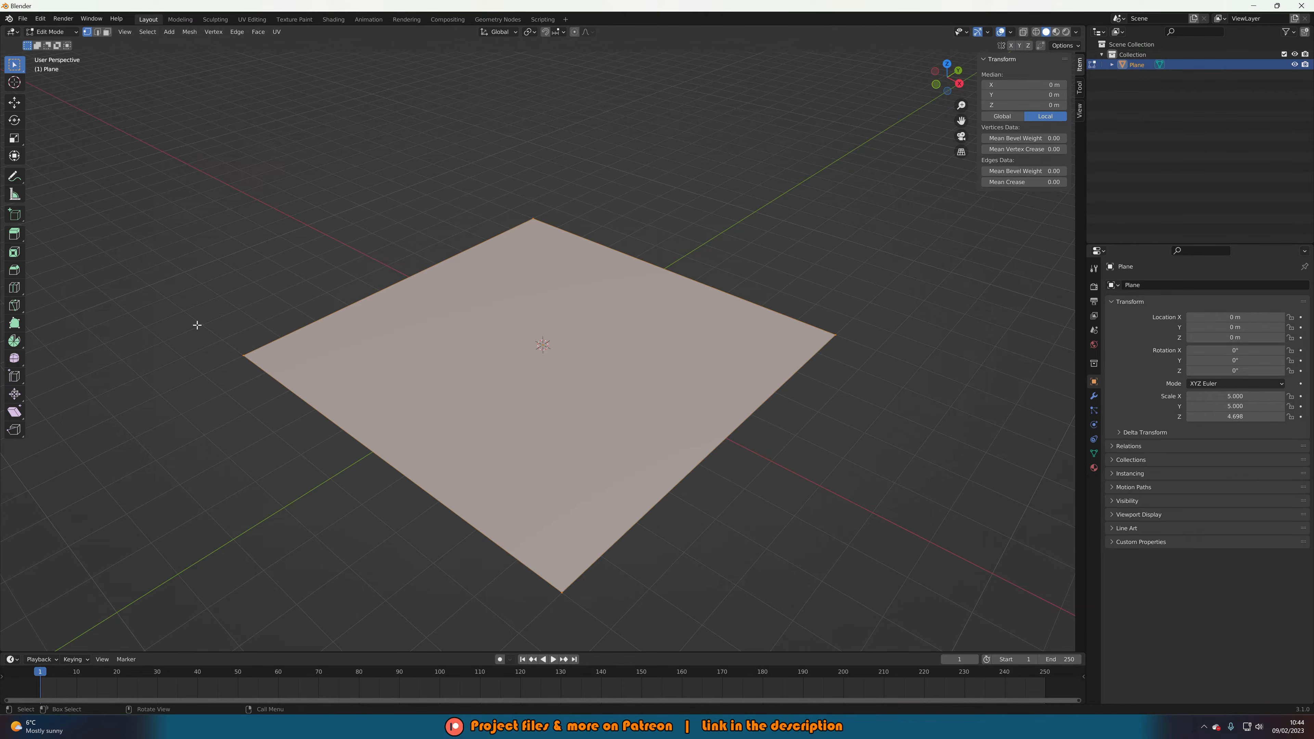
Select the plane's back corner vertices and raise the two back edges about 7.6 m straight up.
left_click_drag(196, 325, 257, 375)
left_click(536, 221, "shift")
left_click_drag(767, 296, 873, 377, "shift")
mouse_move(744, 363)
middle_mouse_down()
mouse_move(759, 346)
mouse_move(751, 357)
middle_mouse_up()
key("g")
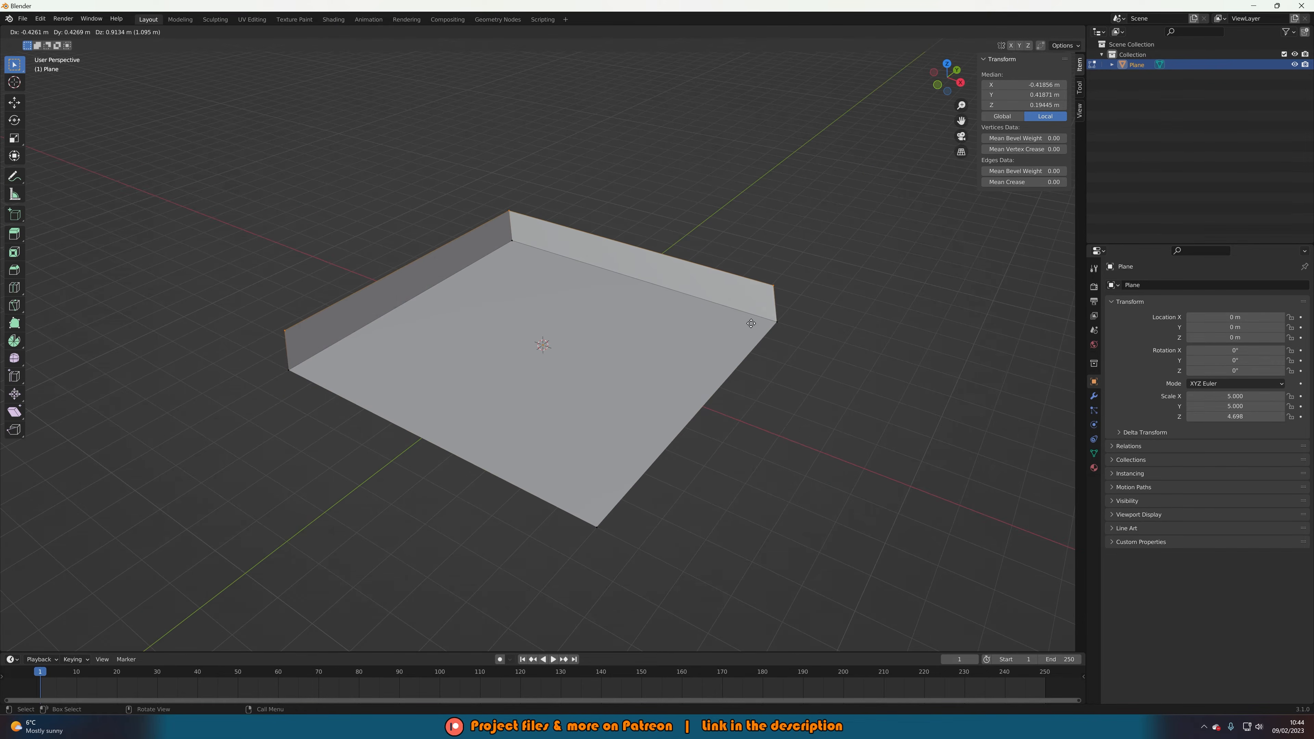
key("z")
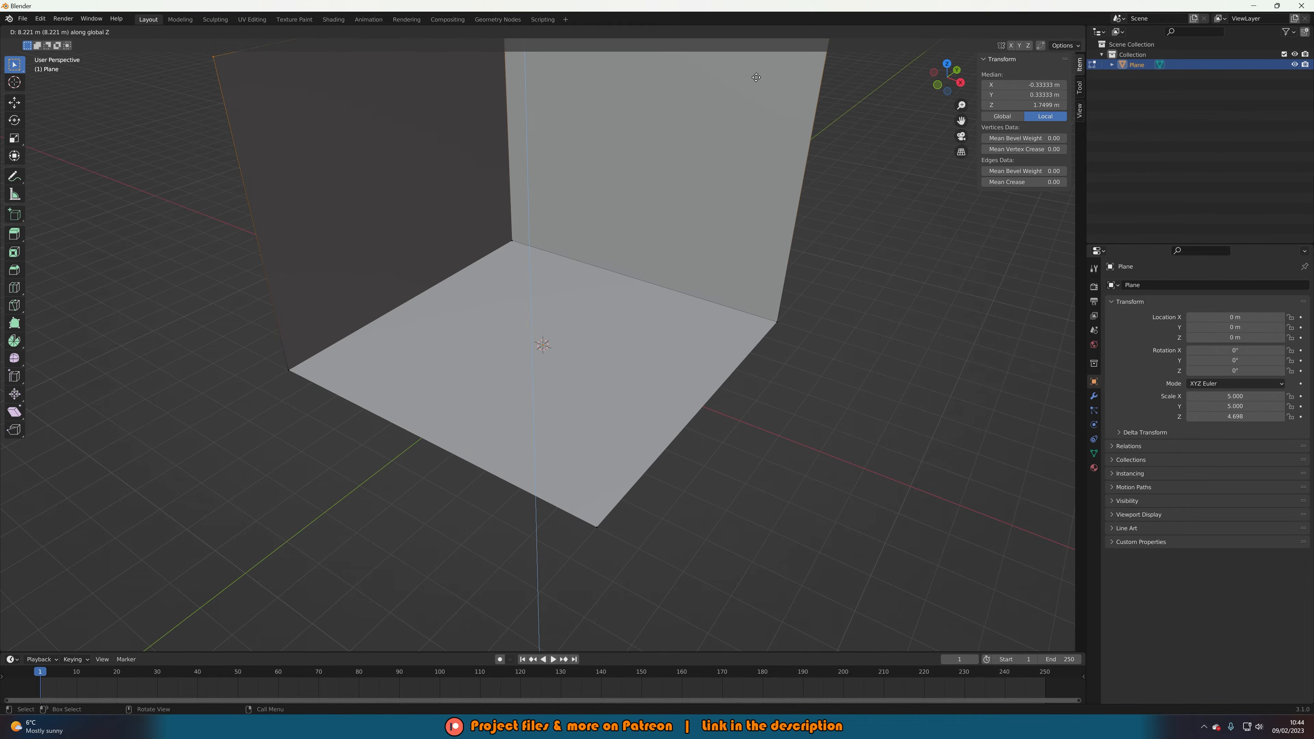
left_click(757, 102)
middle_click_drag(757, 102, 669, 282)
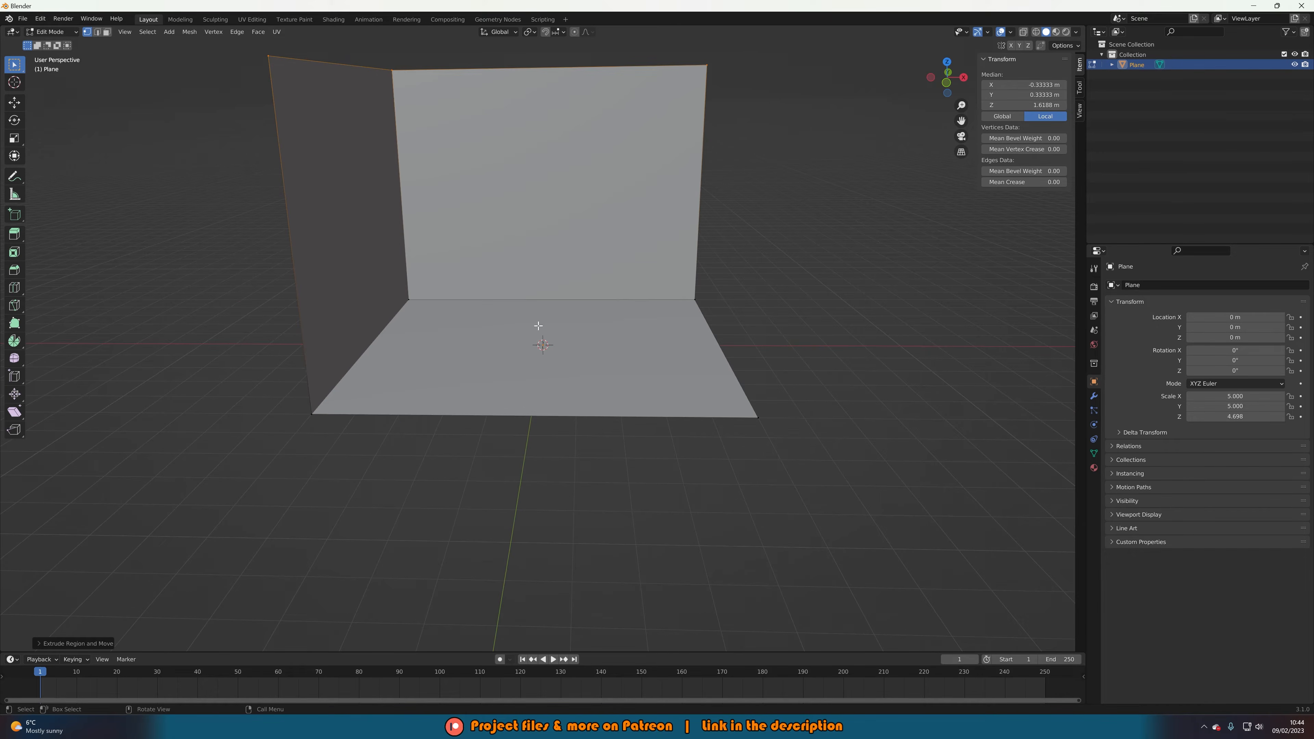
mouse_move(585, 366)
middle_mouse_down()
mouse_move(555, 369)
mouse_move(568, 379)
middle_mouse_up()
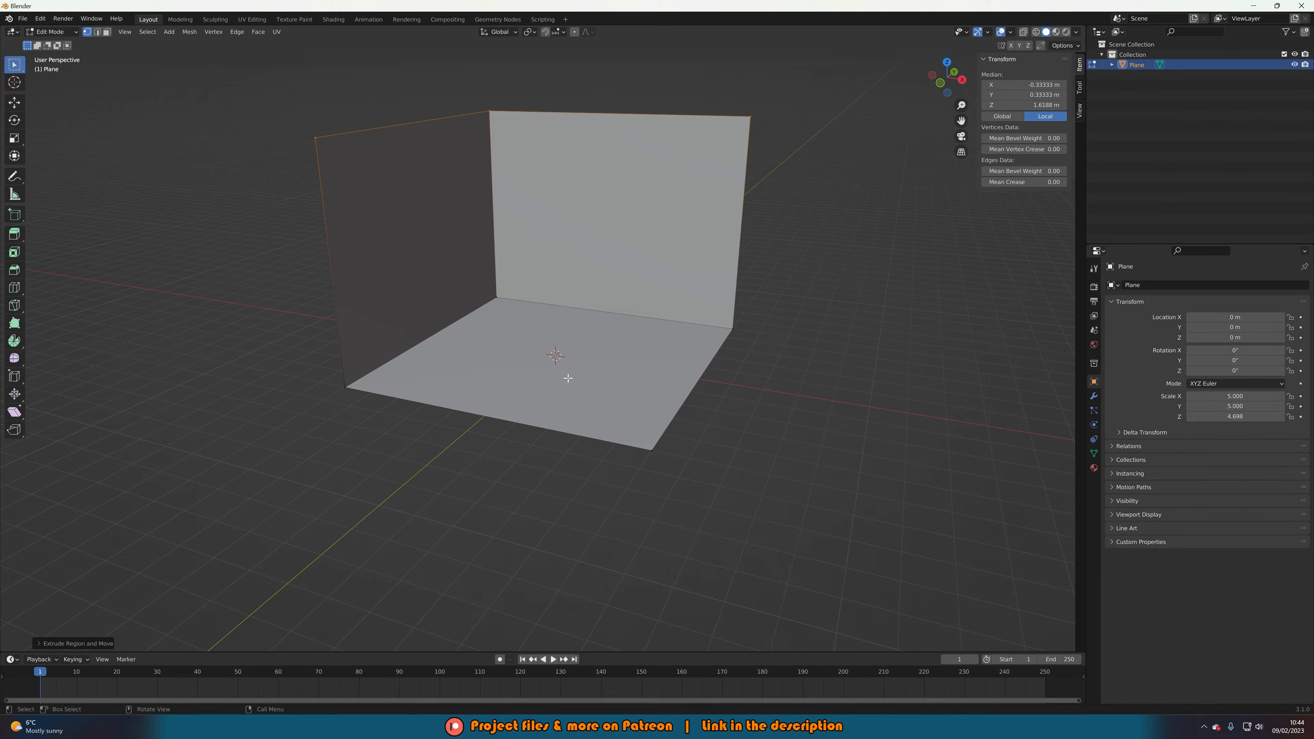
Turn on X-ray and box-select the floor corner vertices where floor meets walls.
key("alt+z")
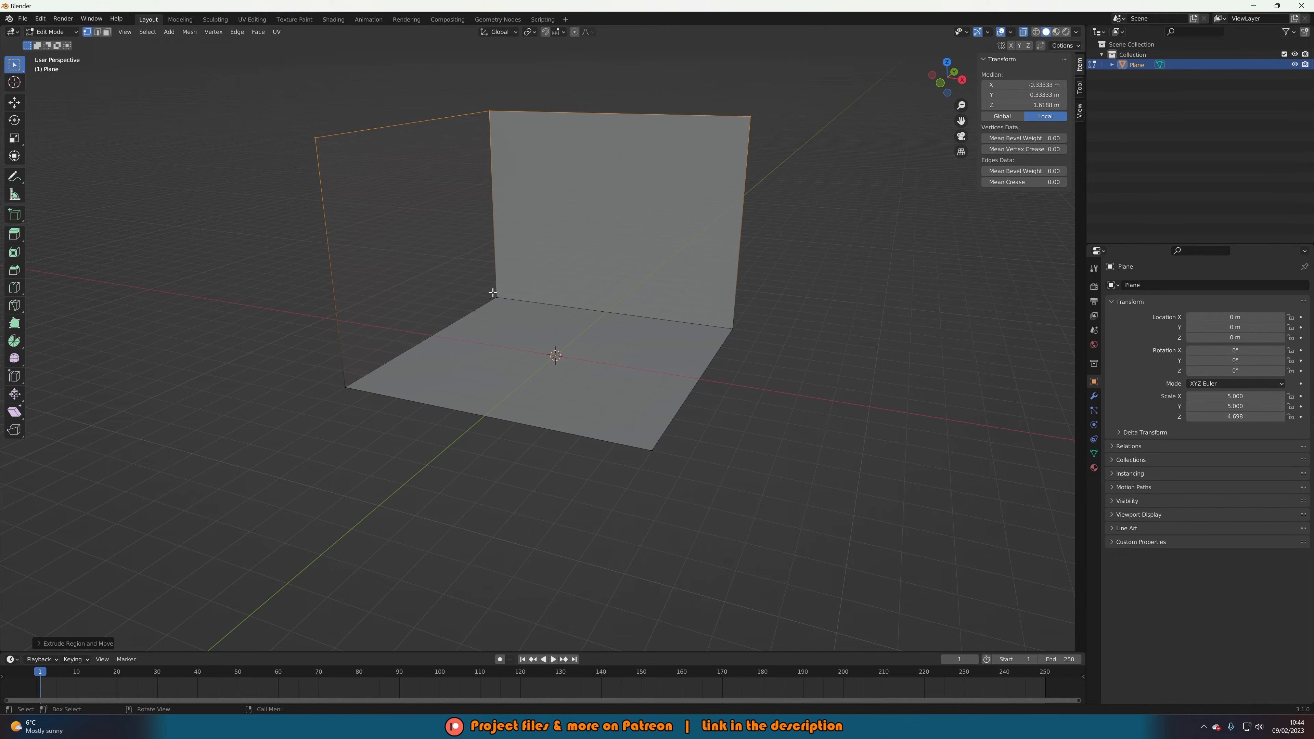
left_click_drag(481, 283, 509, 307)
left_click_drag(326, 360, 372, 409, "shift")
left_click_drag(721, 320, 751, 346, "shift")
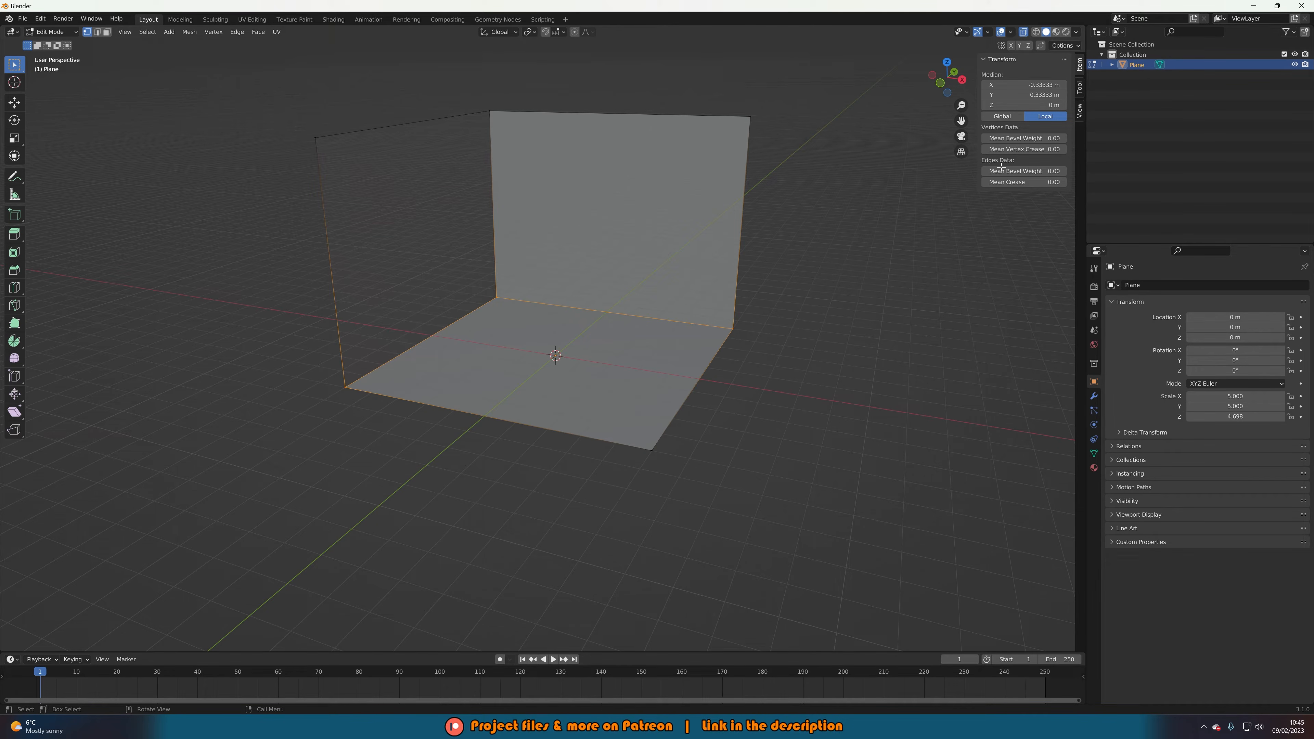
Turn X-ray off, bevel the floor-to-wall edges with 19 segments, and return to Object Mode.
left_click(1023, 32)
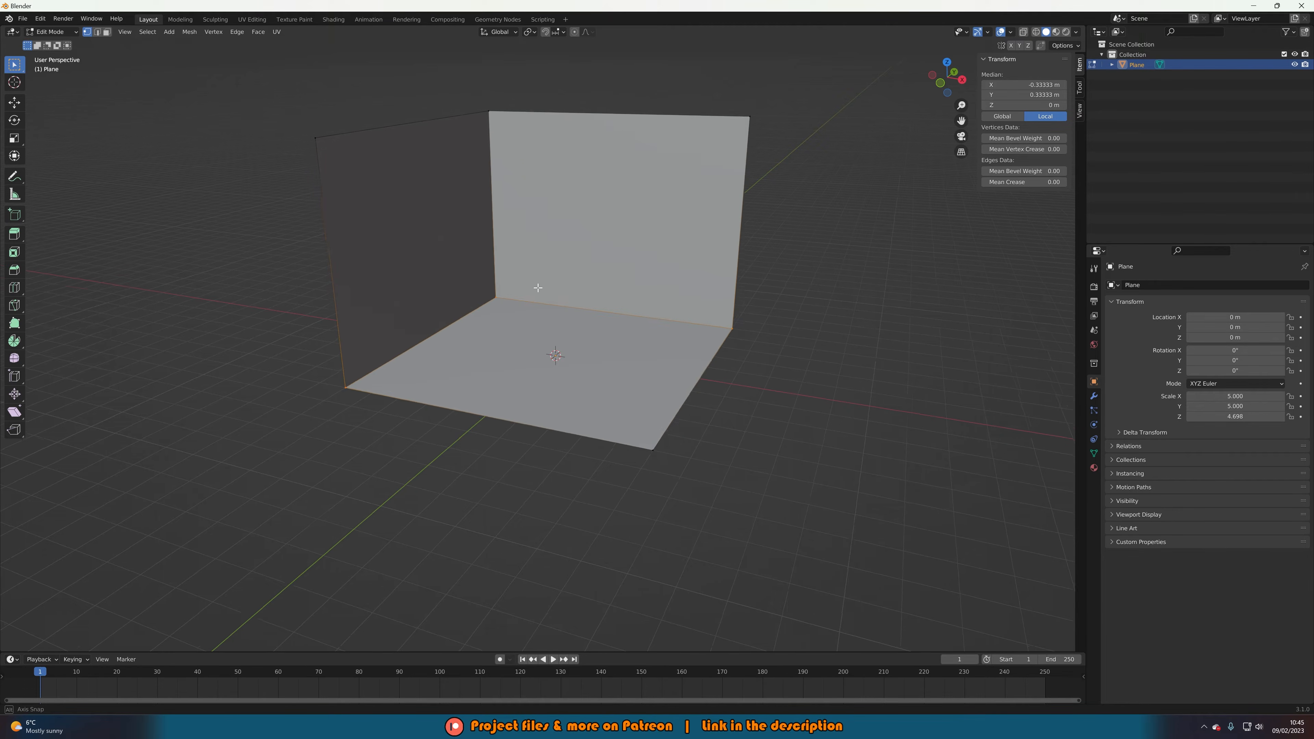
middle_click_drag(537, 287, 543, 288)
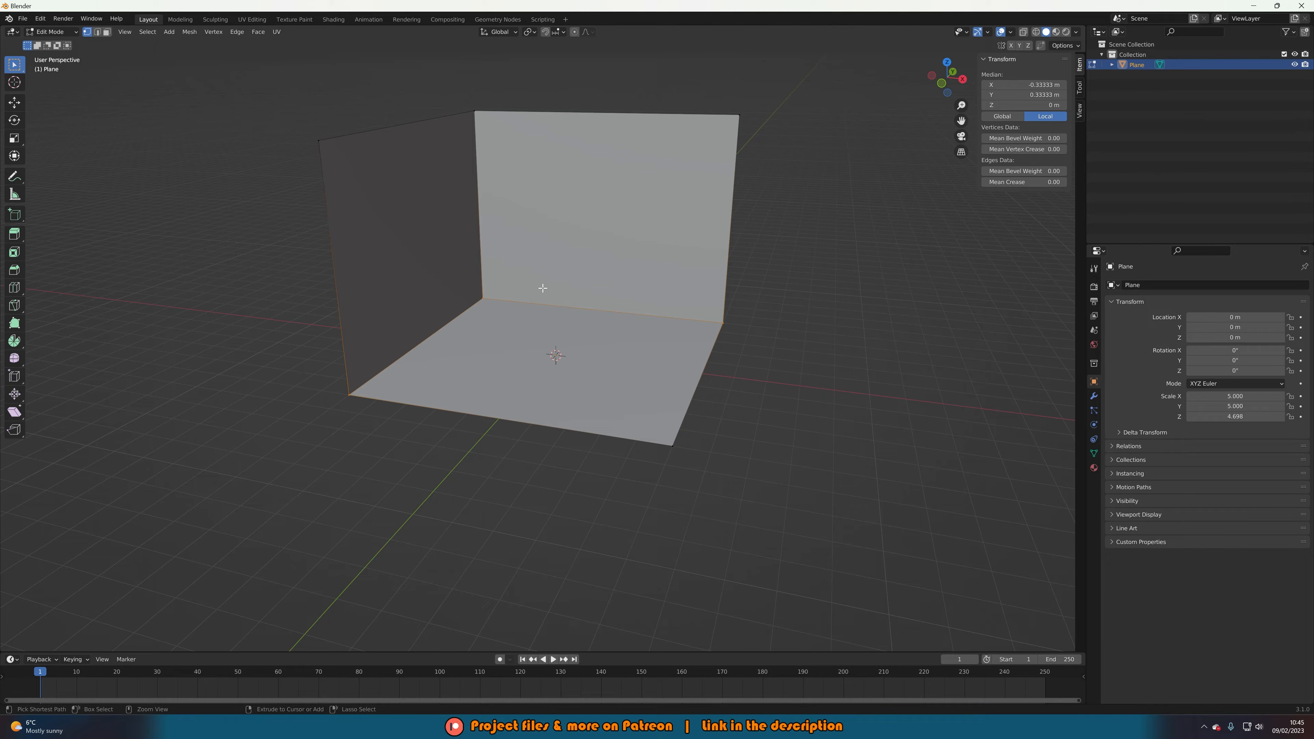
key("ctrl+b")
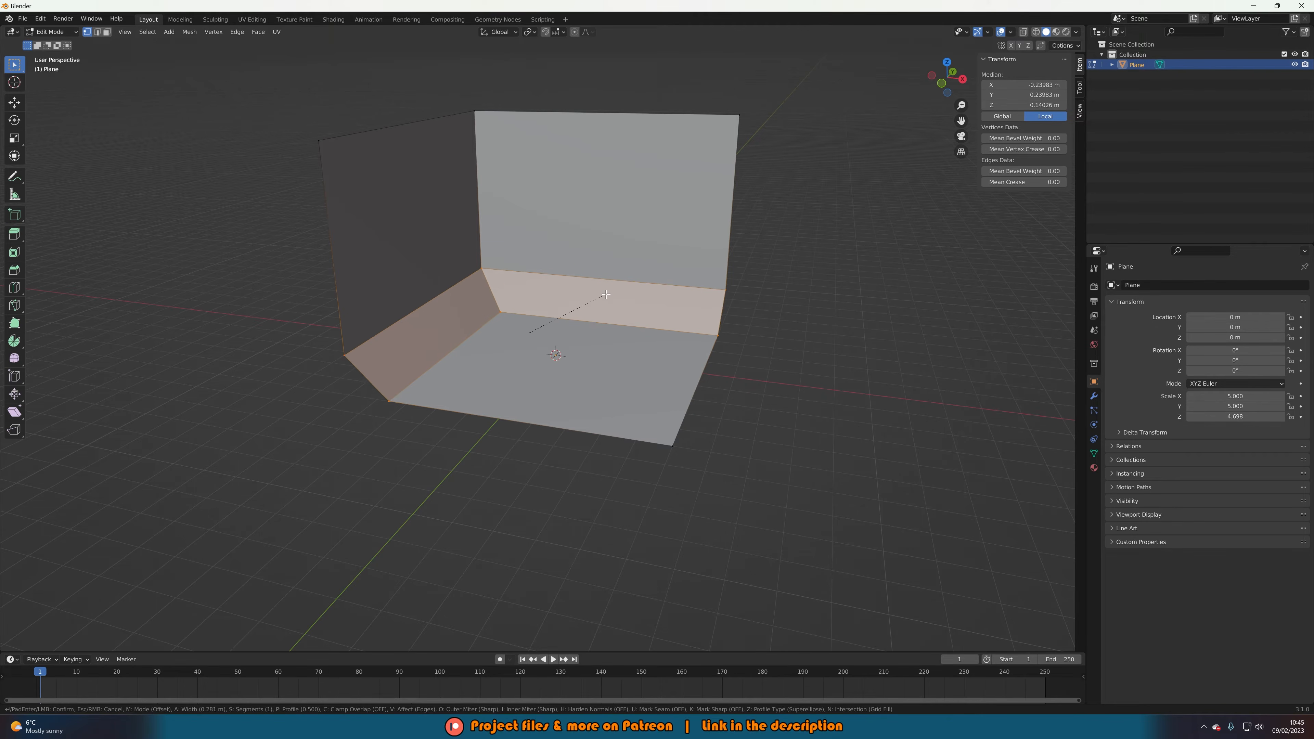
scroll(606, 295, "up", 6)
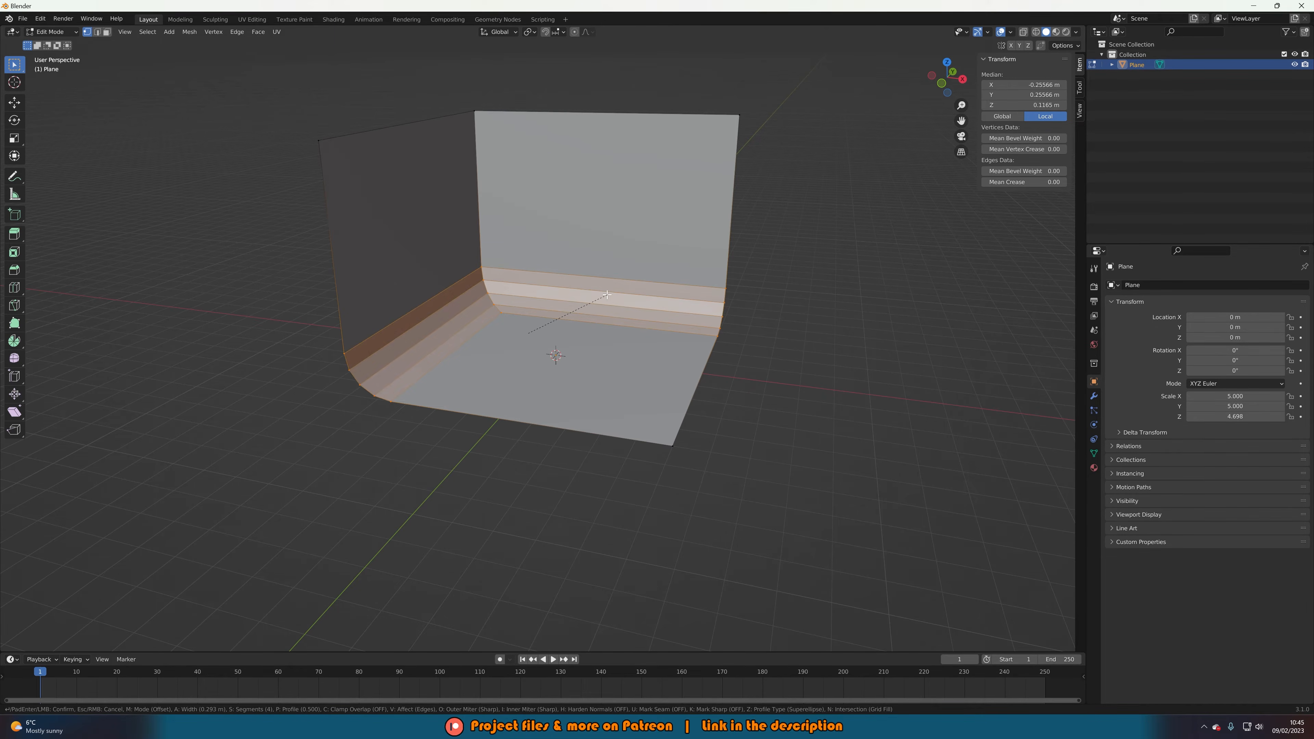
scroll(607, 295, "up", 2)
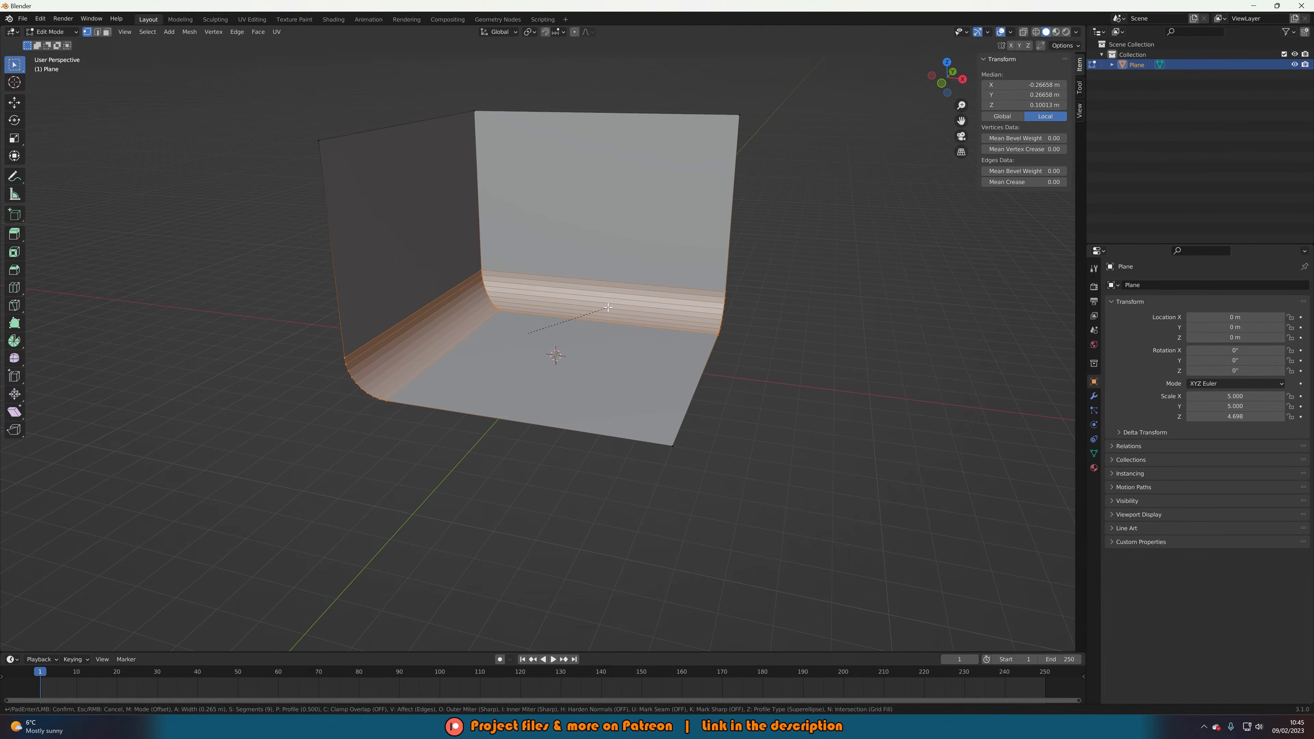
scroll(607, 307, "up", 6)
scroll(608, 307, "up", 4)
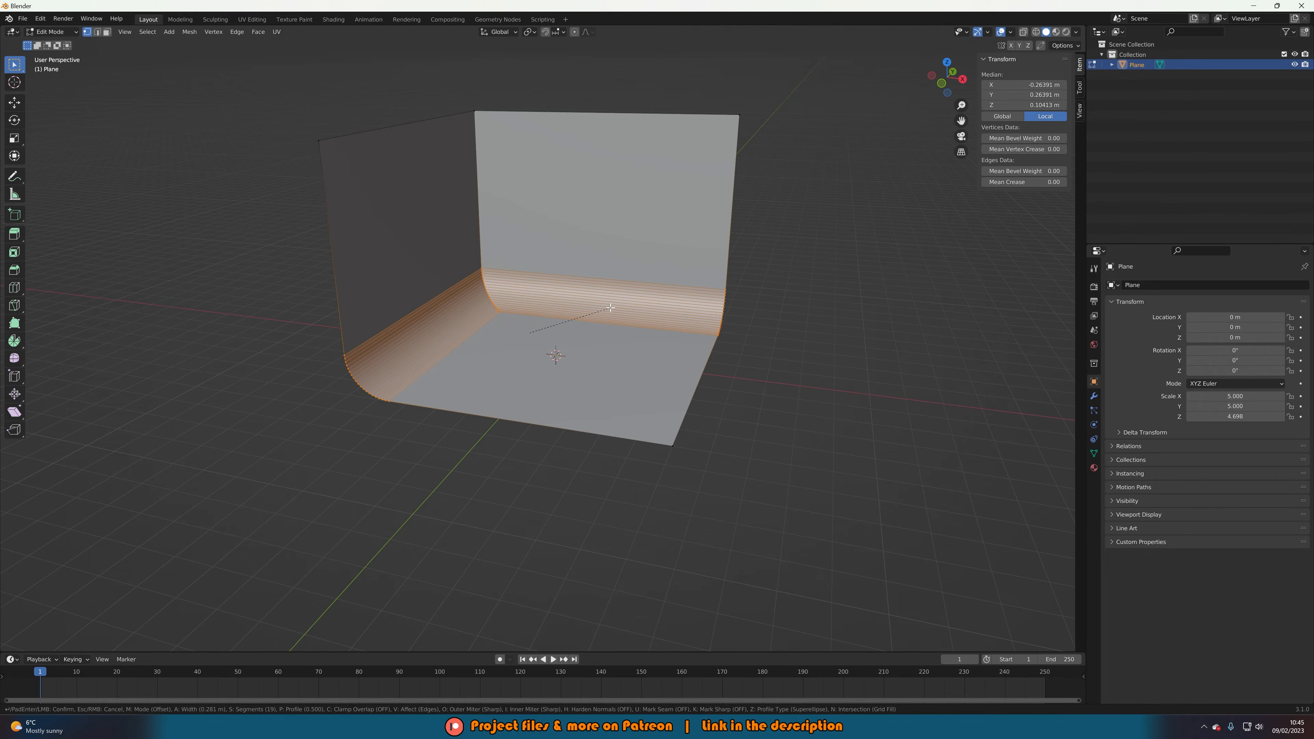
left_click(611, 308)
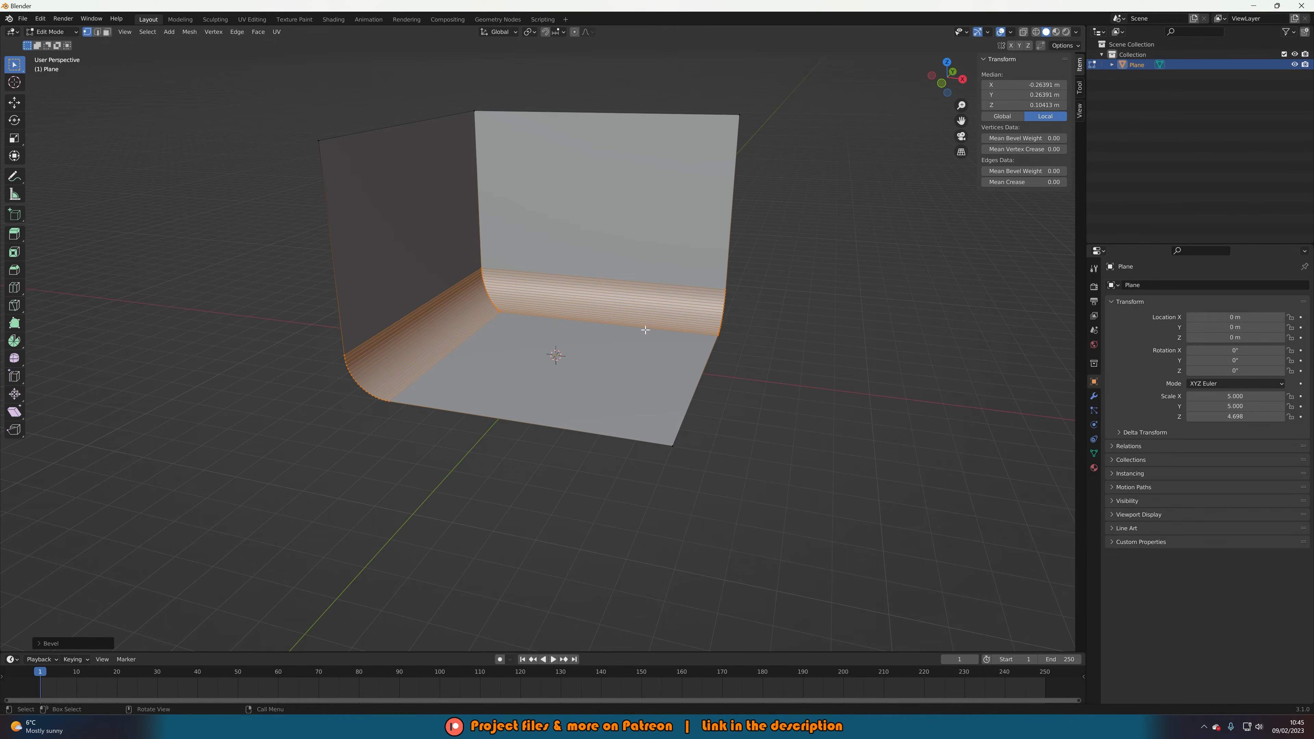
key("Tab")
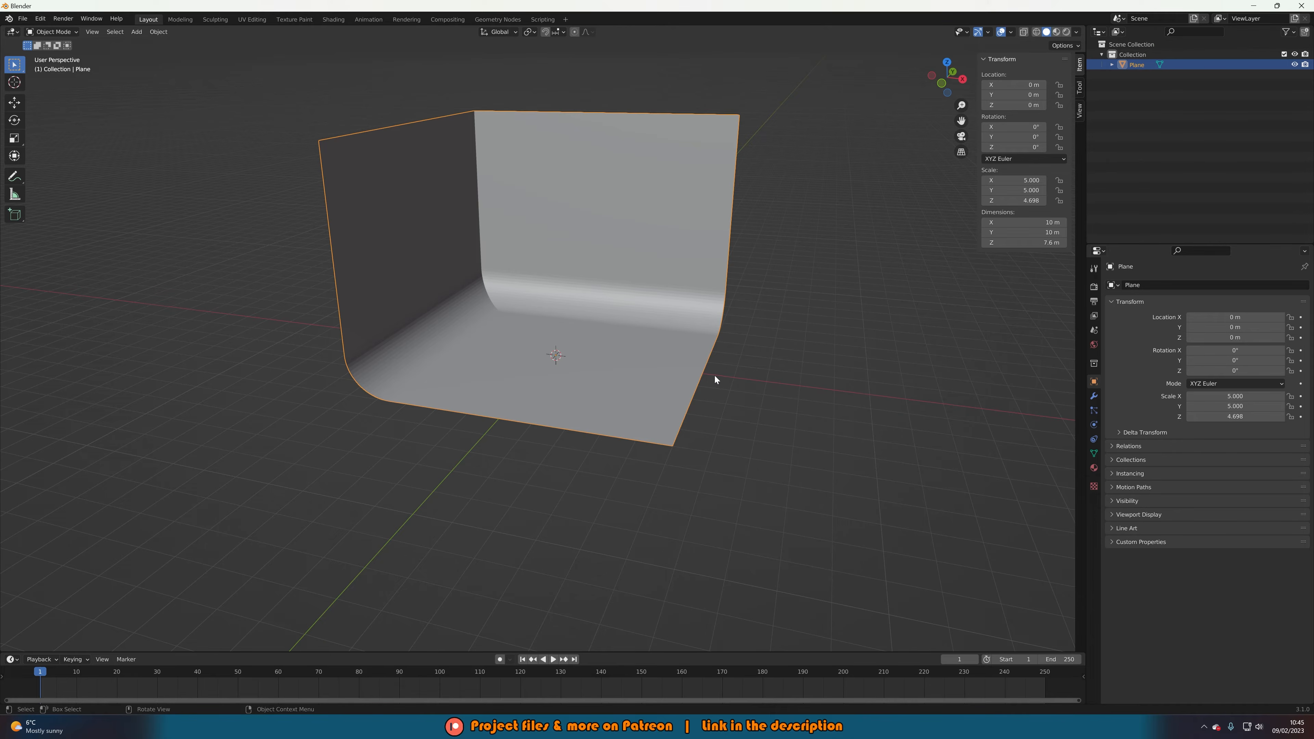
Apply Shade Smooth to the curved backdrop.
middle_click_drag(714, 379, 672, 371)
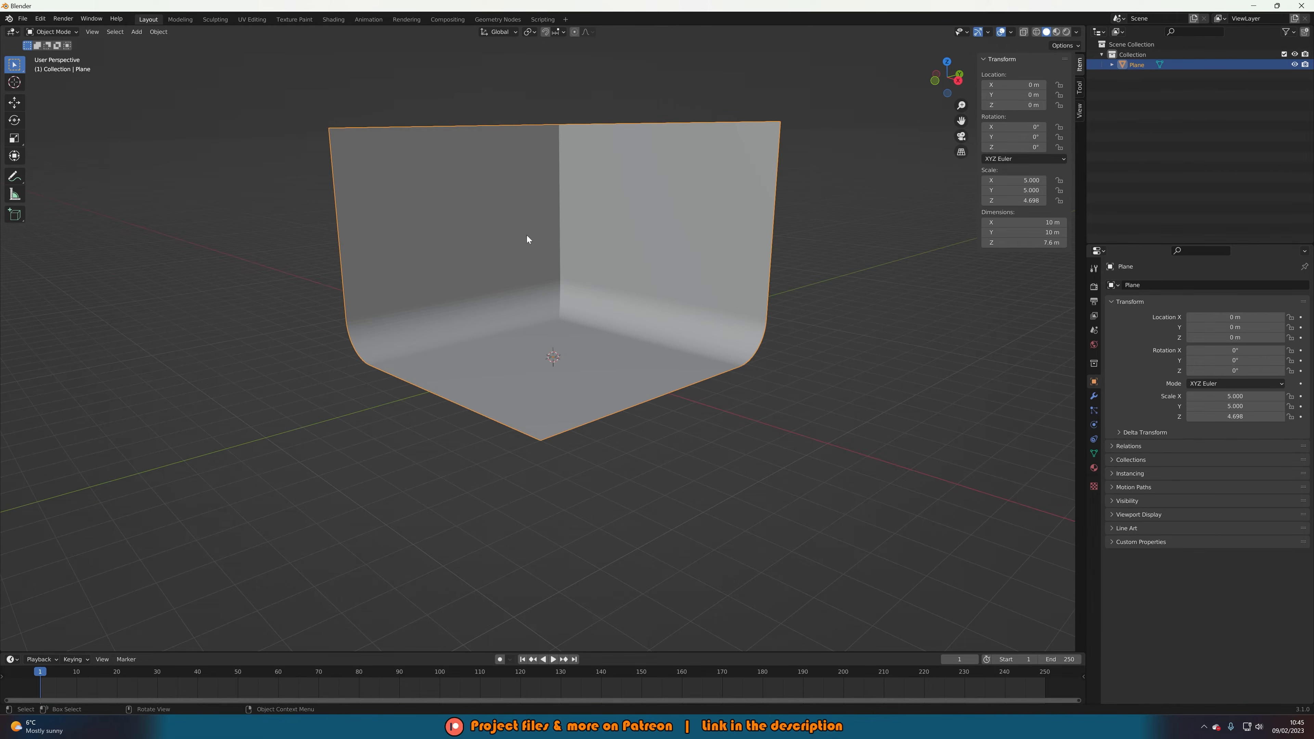
middle_click_drag(626, 342, 518, 262)
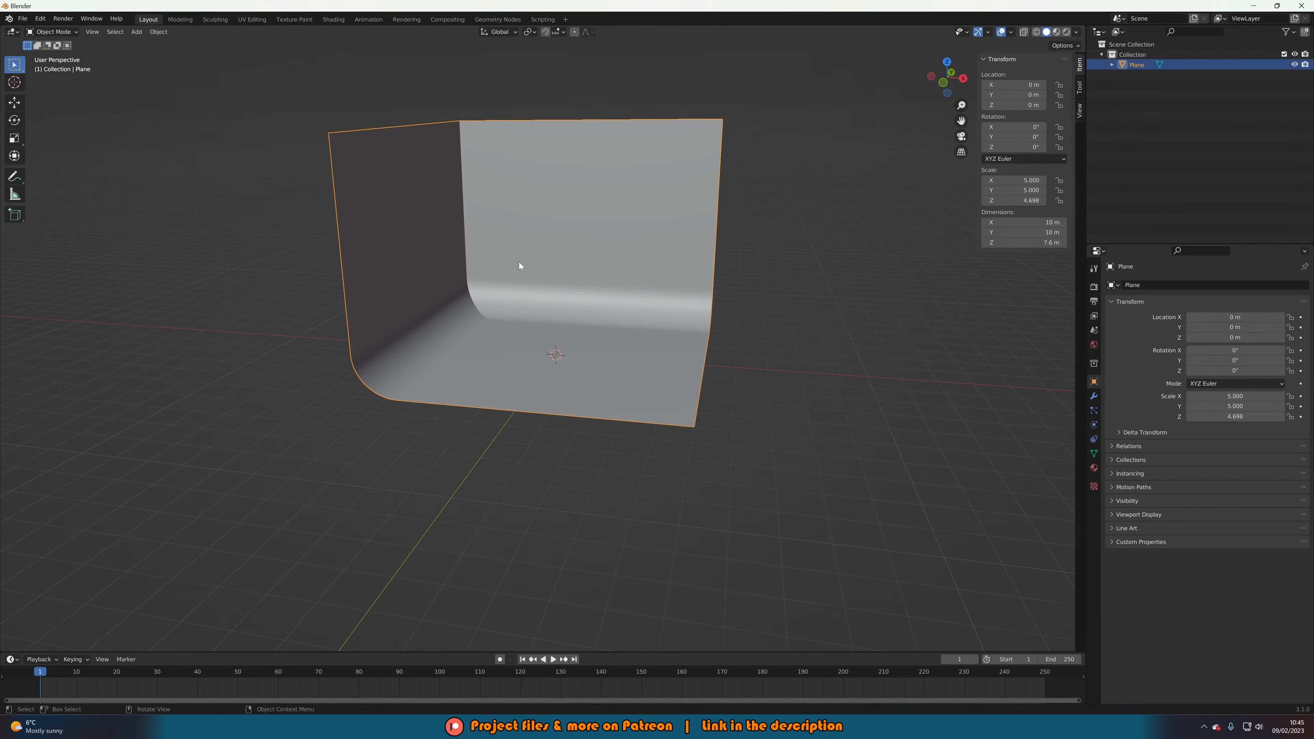
right_click(516, 261)
left_click(516, 262)
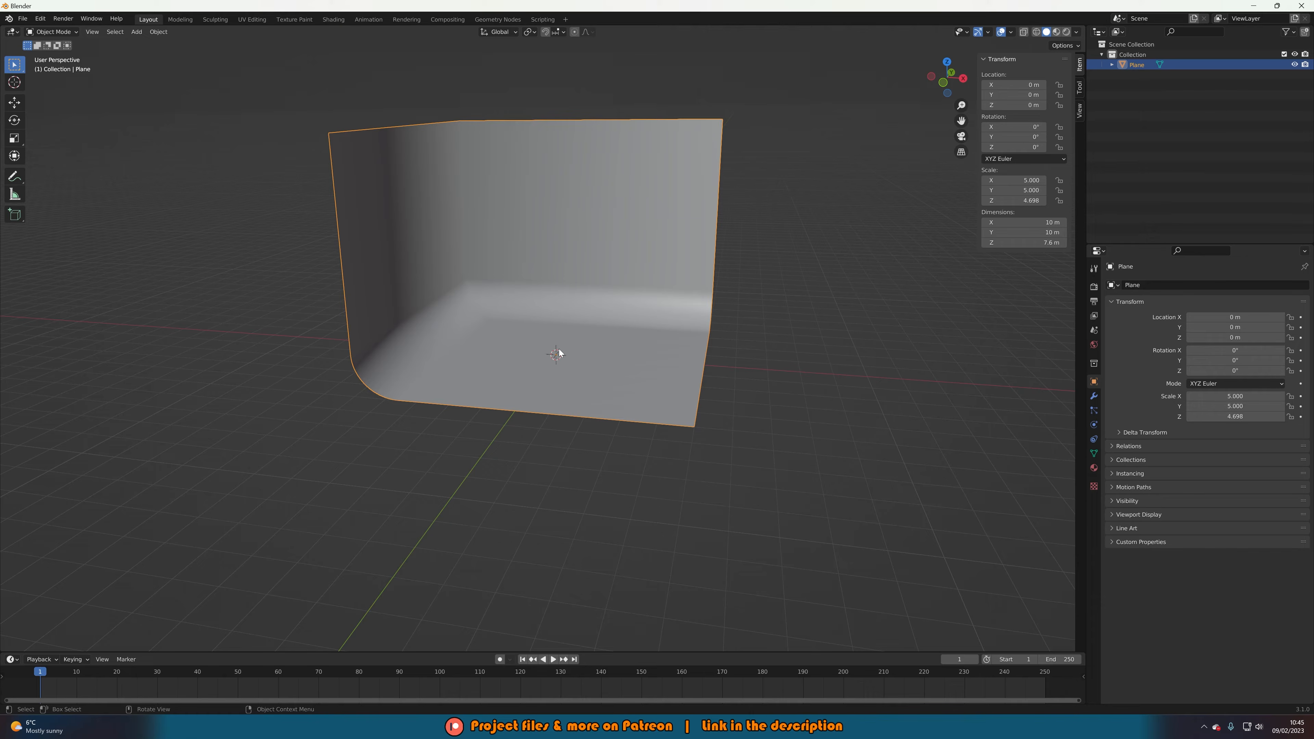
Switch to Material Preview, inspect the backdrop corner from a front angle, and open the File menu.
left_click(1056, 31)
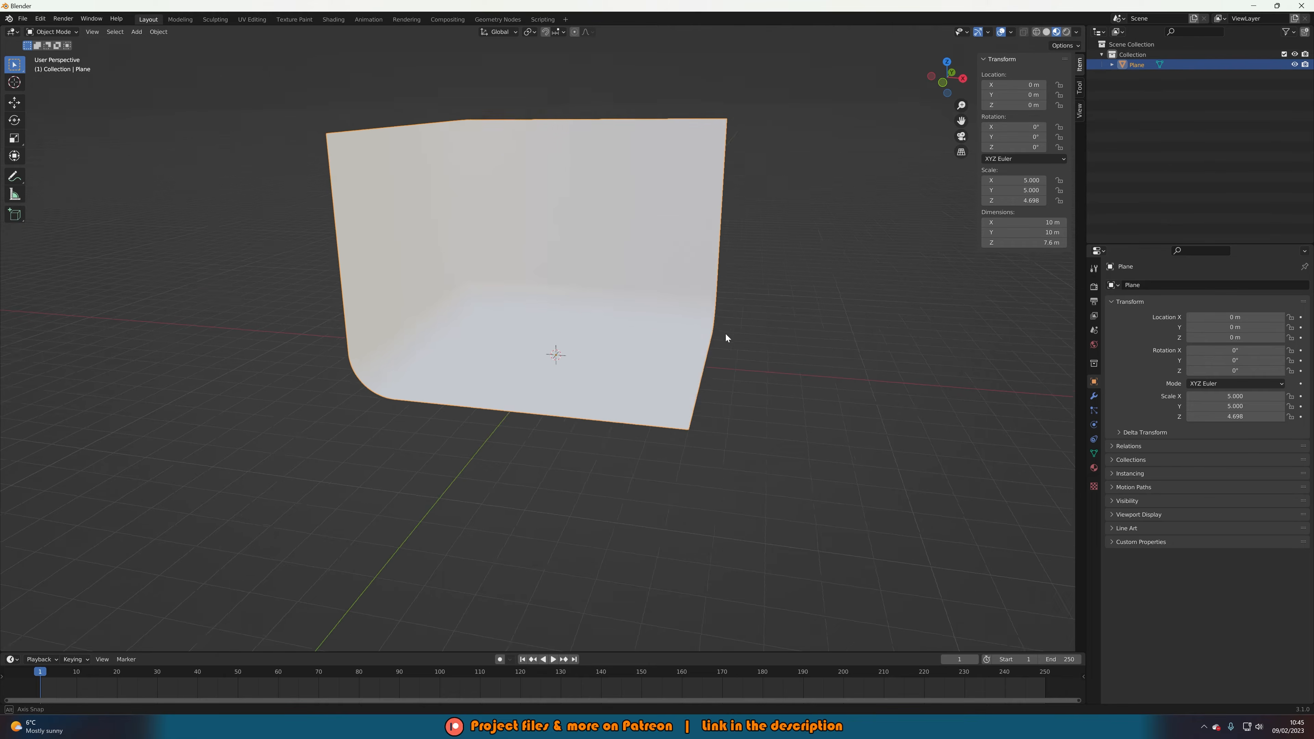
middle_click_drag(726, 334, 687, 339)
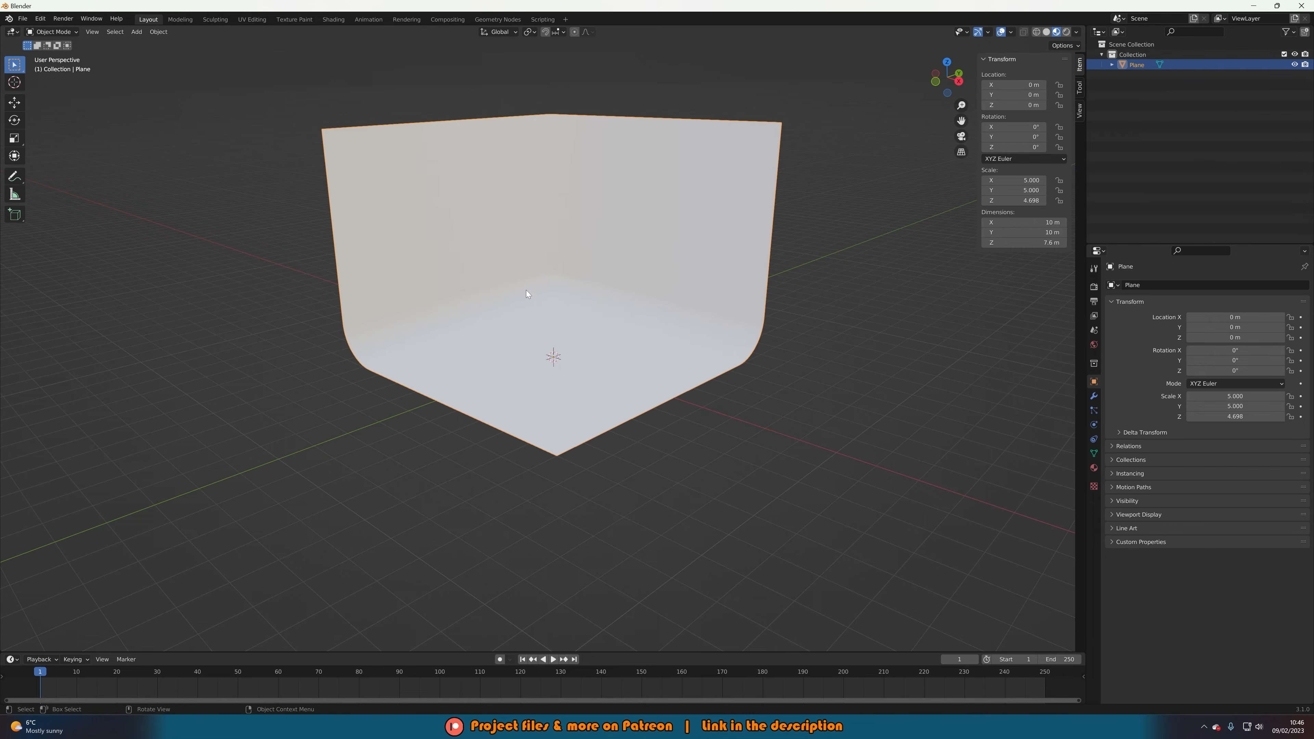
scroll(526, 289, "up", 4)
middle_click_drag(526, 290, 540, 340)
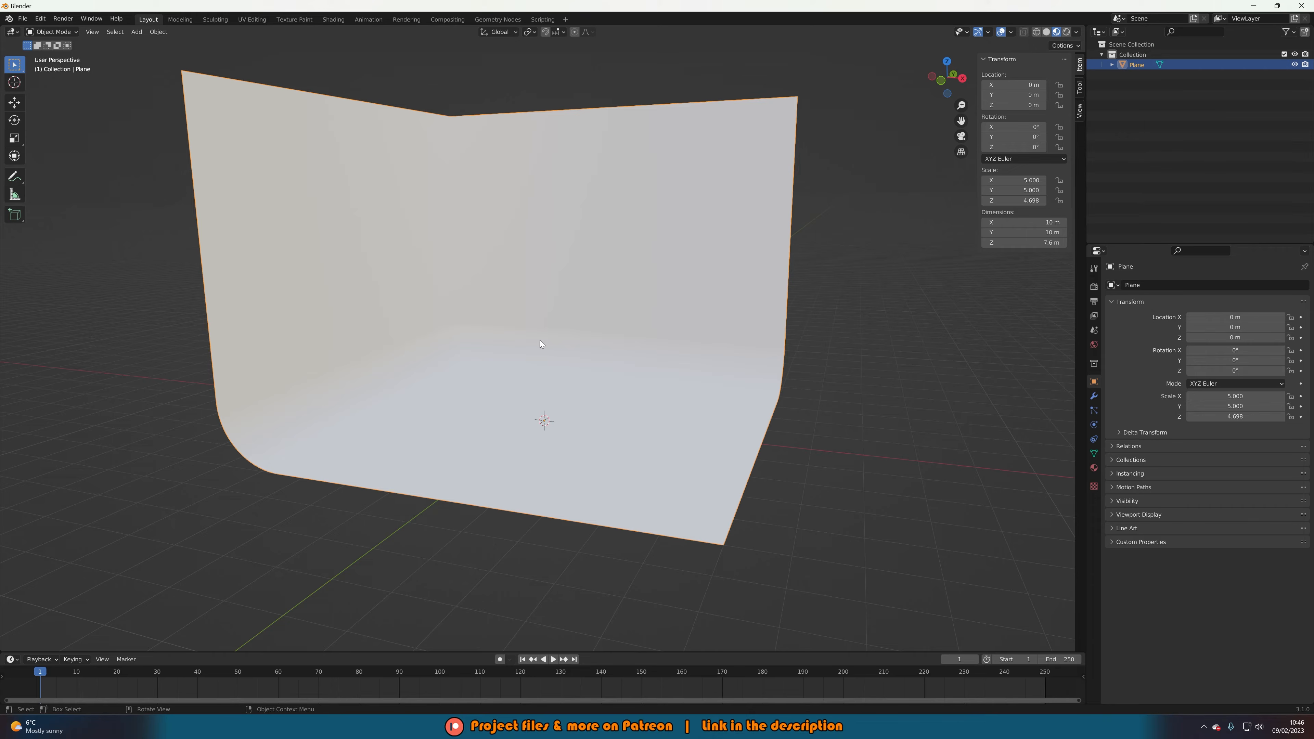
middle_click_drag(540, 340, 571, 341)
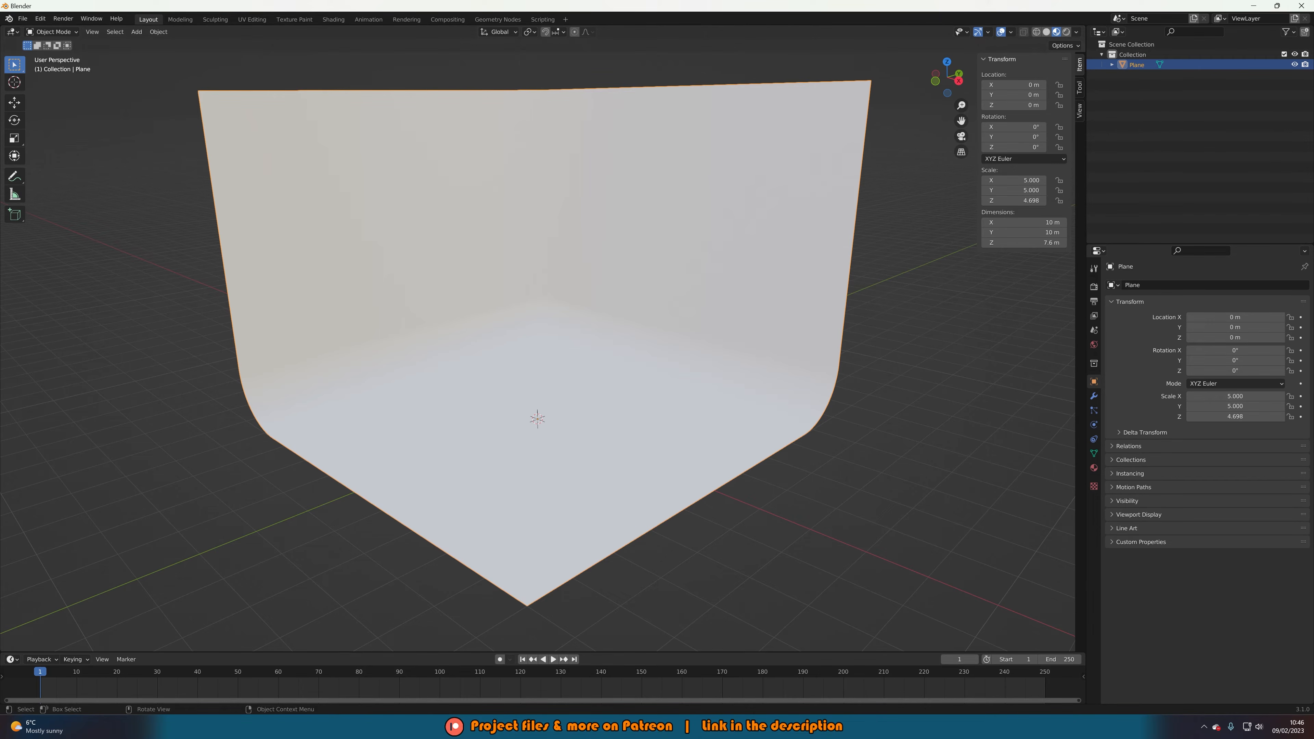
left_click(24, 21)
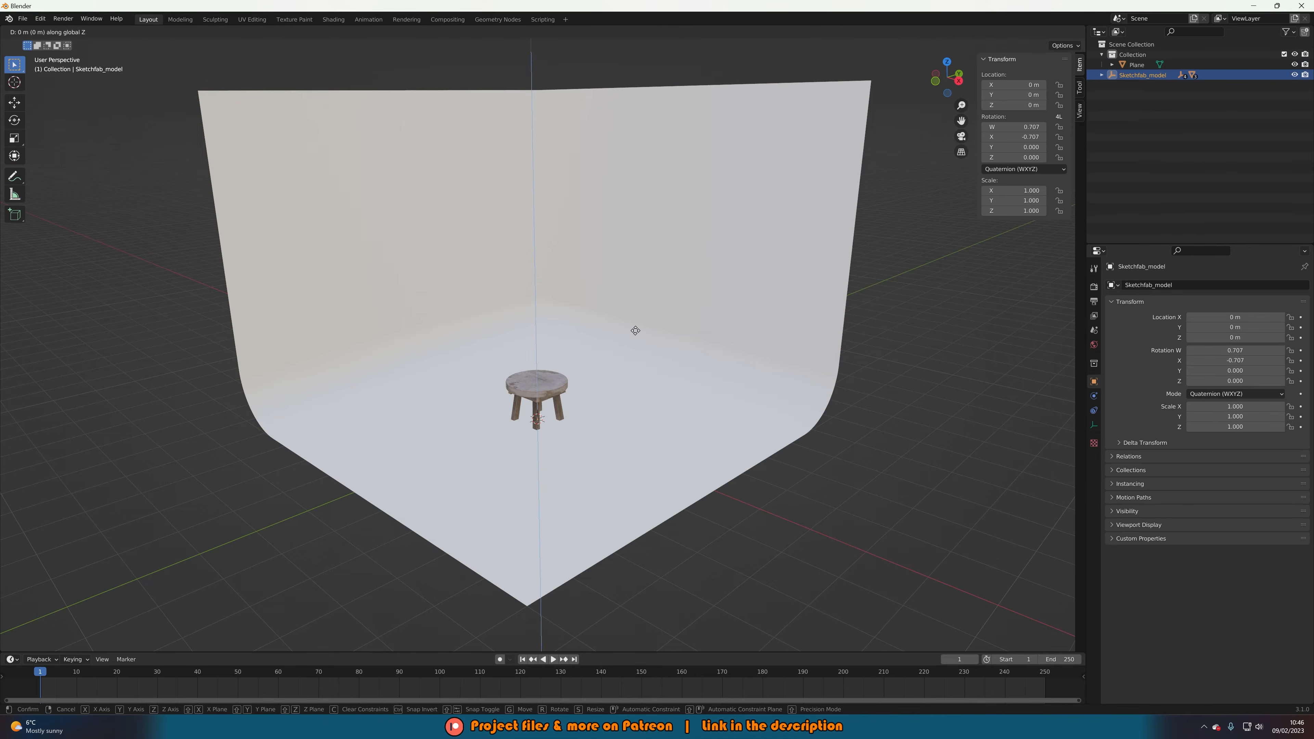
Move the imported stool vertically to a height of 1.0567 m.
key("g")
key("z")
left_click(632, 289)
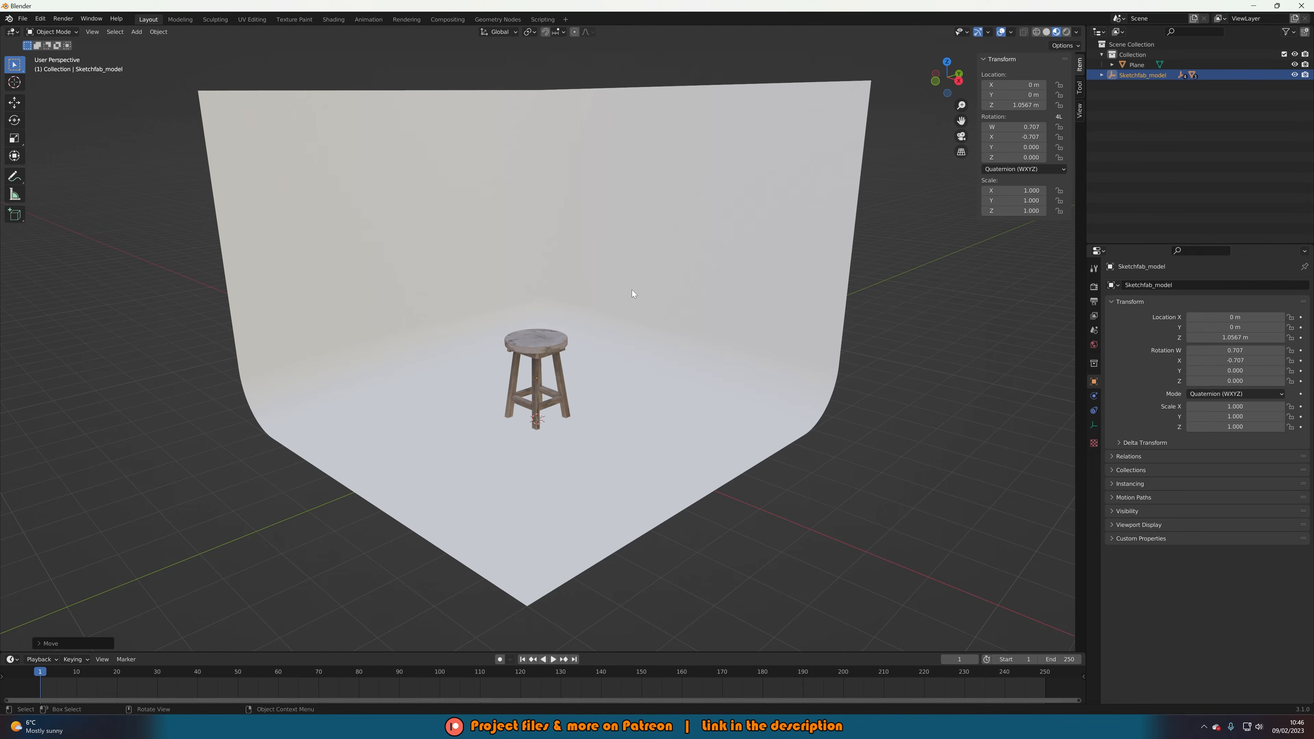
key("g")
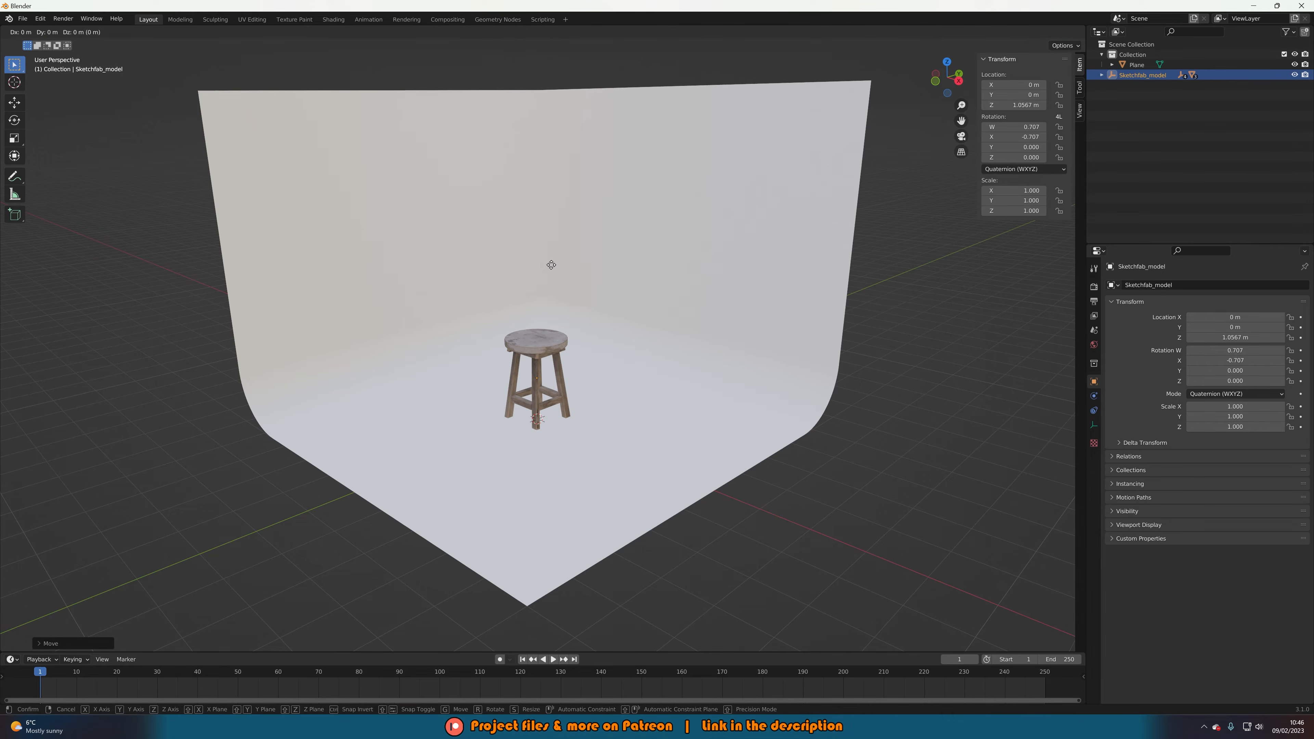
key("z")
right_click(561, 274)
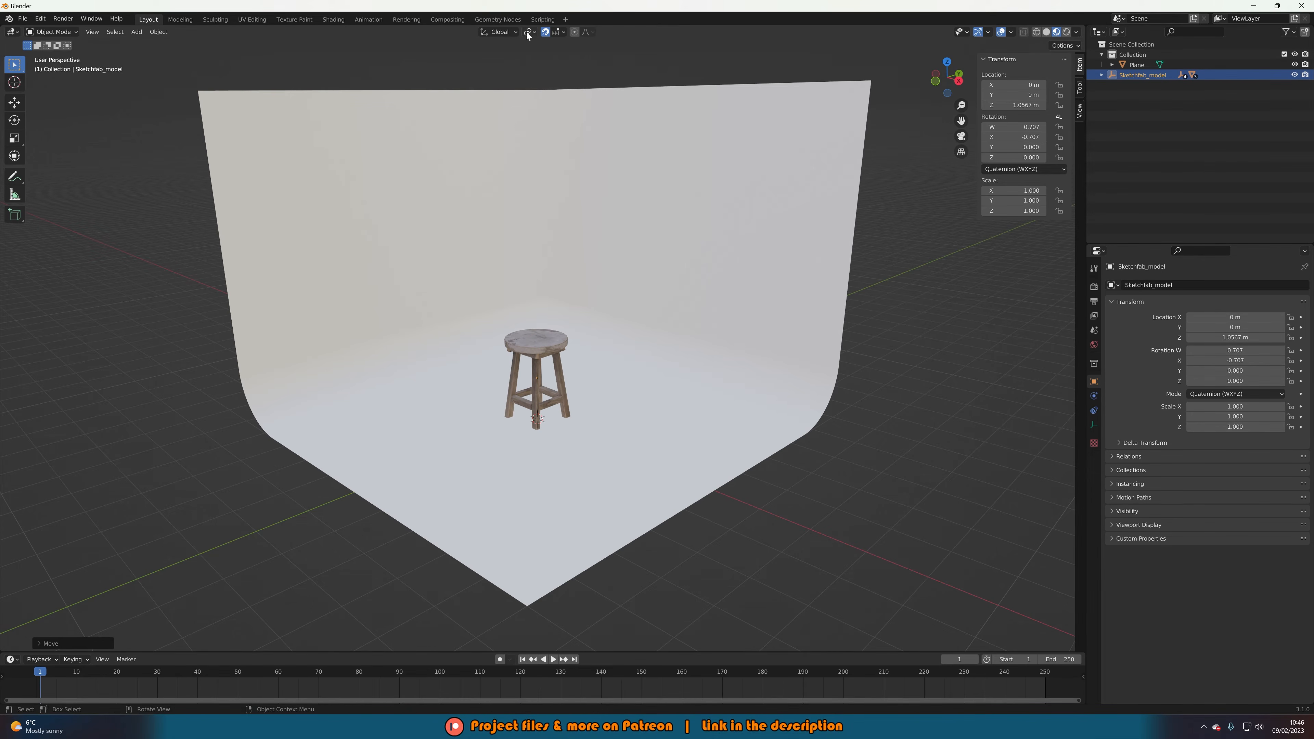
Turn snapping off, deselect the stool, and bring up the Add menu.
left_click(546, 33)
middle_click_drag(650, 316, 653, 310)
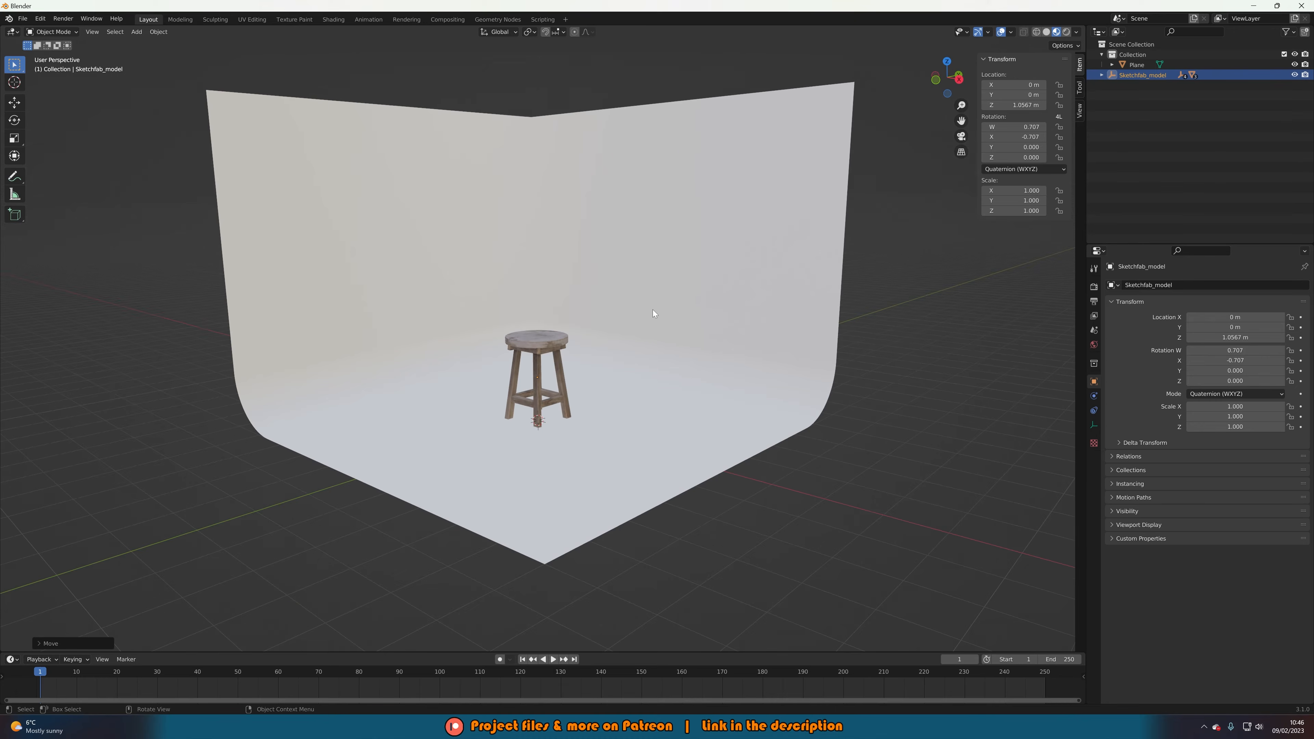
left_click(853, 423)
middle_click_drag(853, 423, 844, 367)
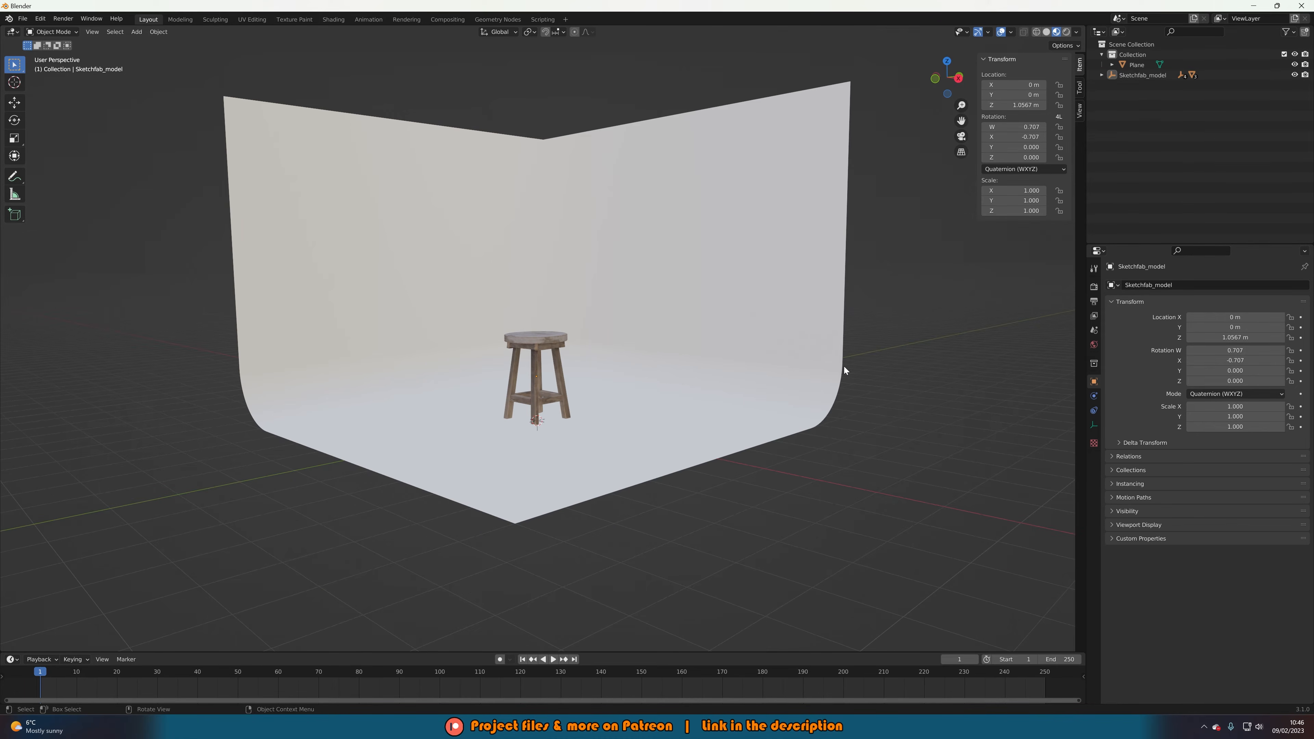
key("shift+a")
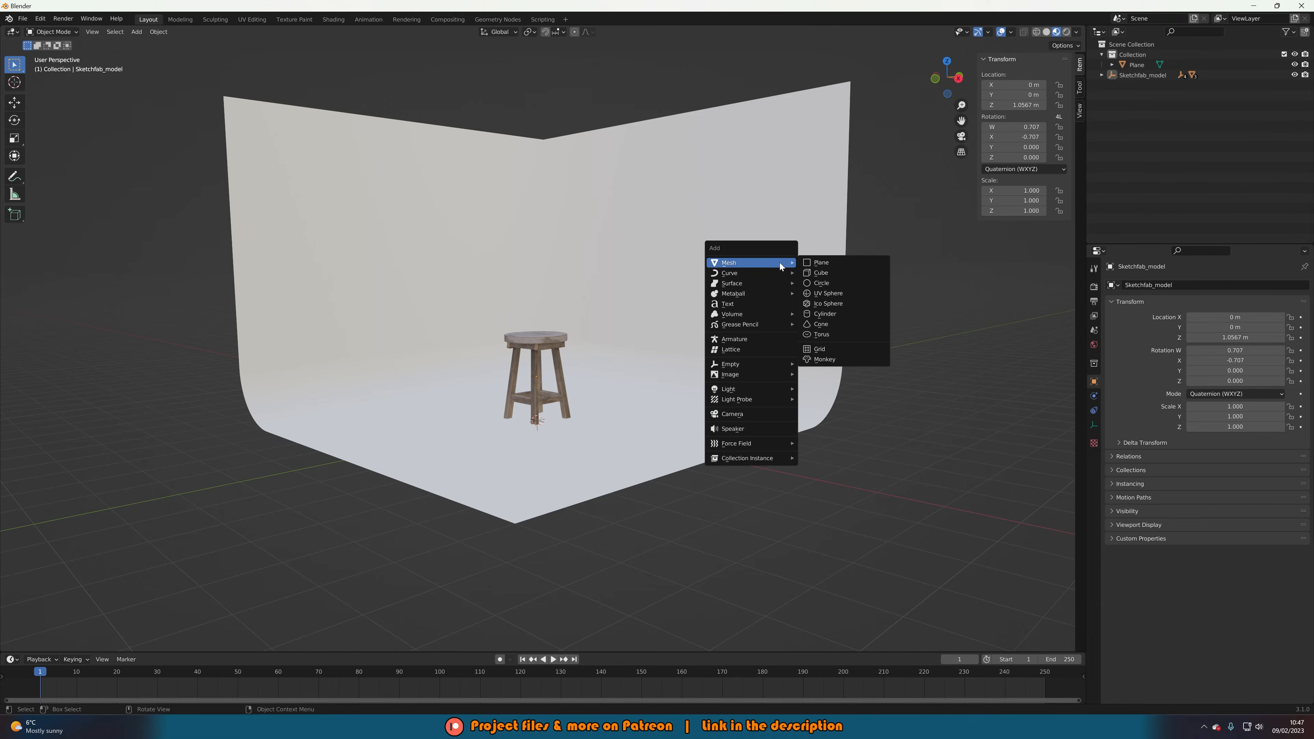
Add a camera, view through it, enable Lock Camera to View, and make it the active camera.
left_click(755, 417)
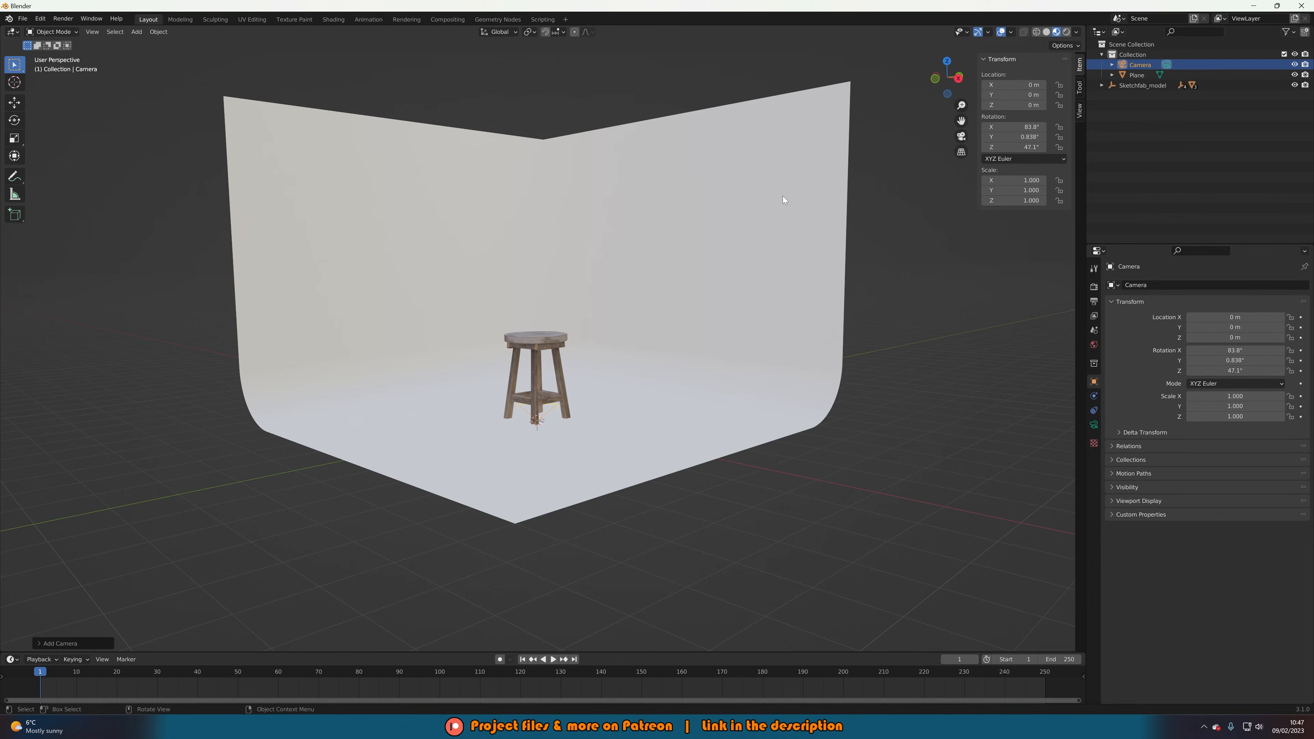
key("KP_0")
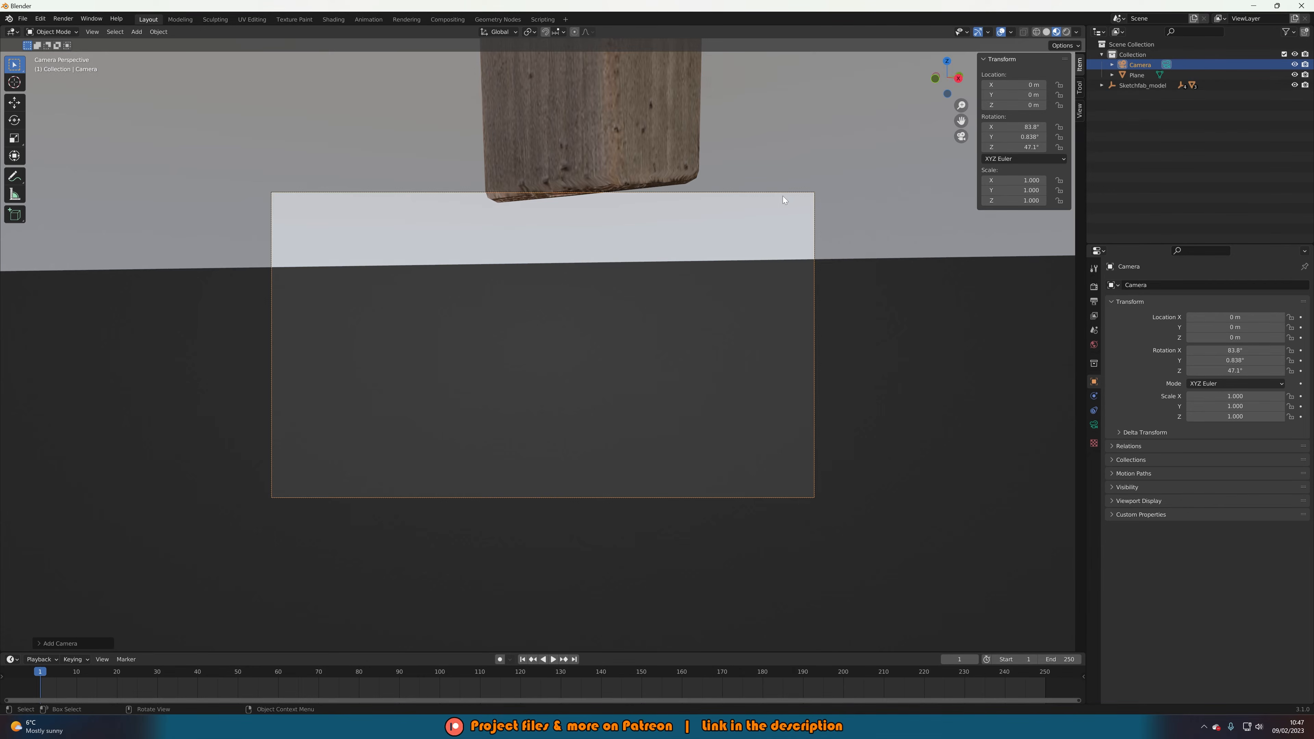
left_click(1080, 103)
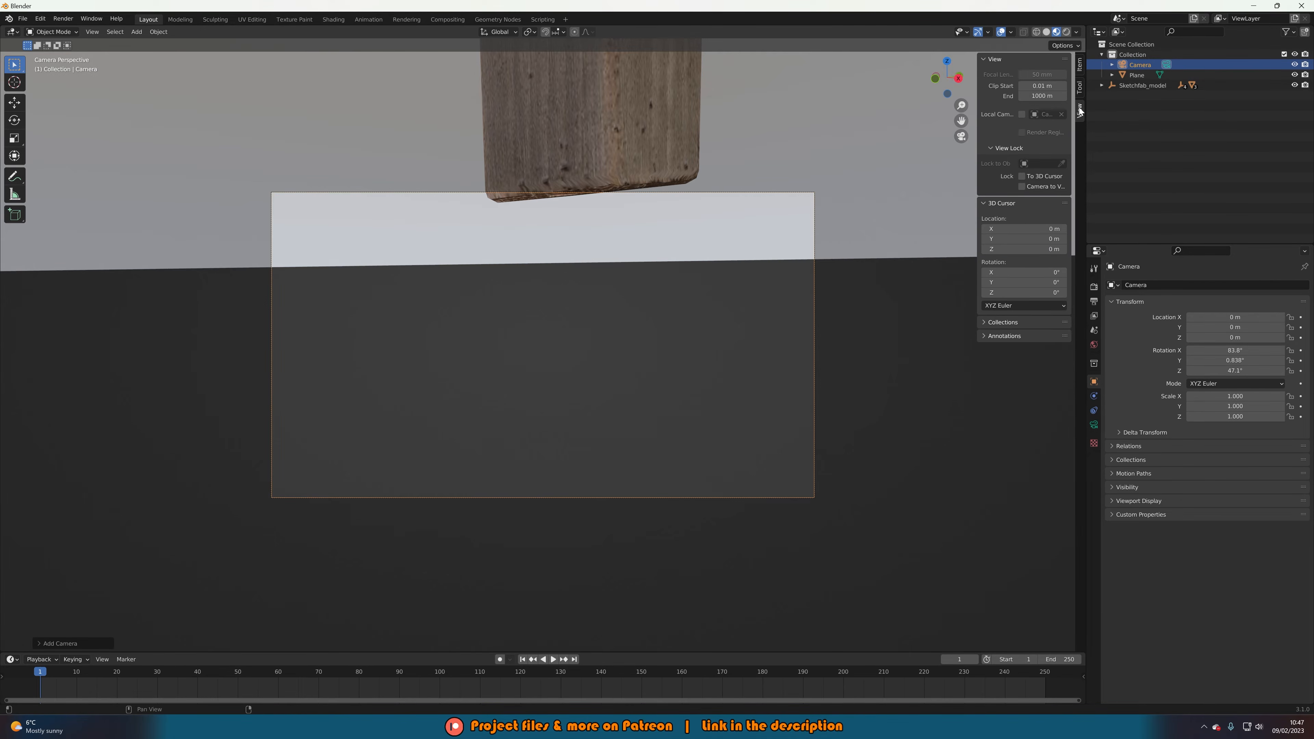
left_click(1022, 188)
right_click(733, 278)
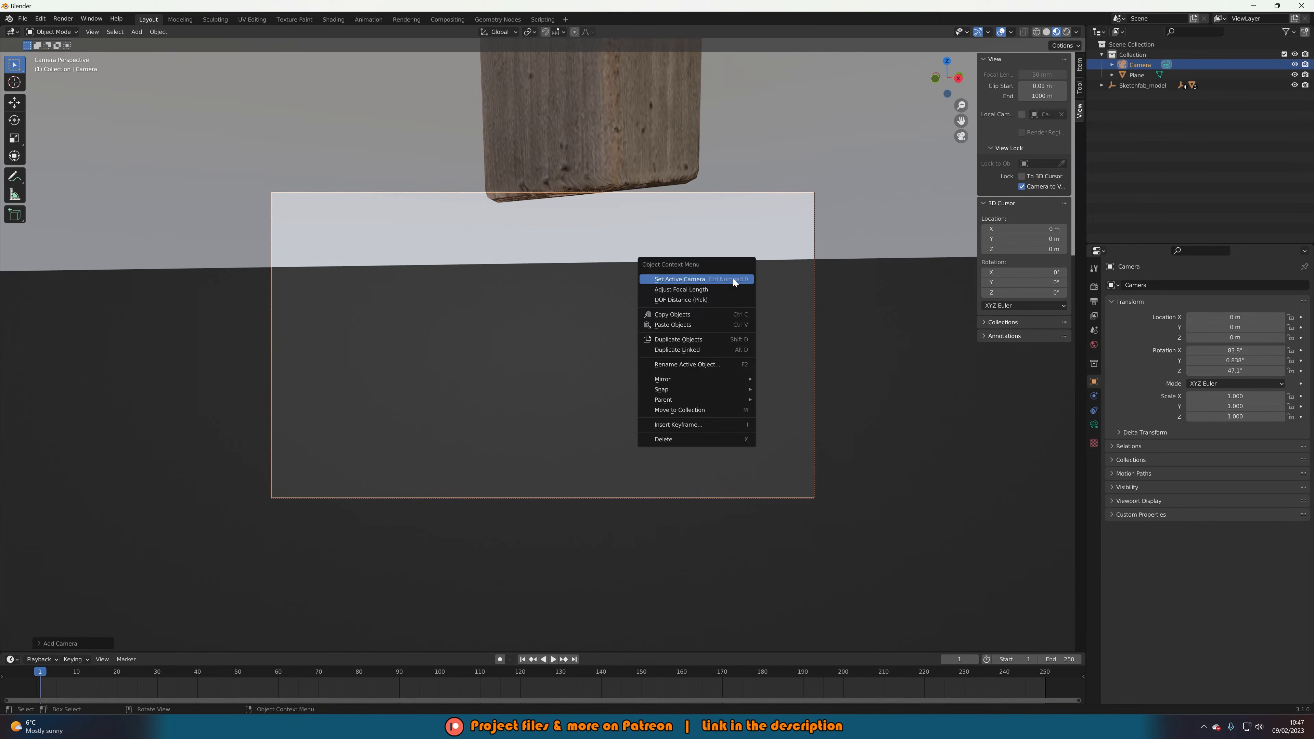
left_click(733, 278)
Frame the whole stool in the camera view, looking slightly down on it.
mouse_move(663, 226)
middle_mouse_down()
mouse_move(670, 237)
mouse_move(682, 214)
middle_mouse_up()
scroll(670, 237, "down", 9)
key("w")
scroll(682, 214, "down", 14)
key("w")
mouse_move(667, 305)
middle_mouse_down("shift")
mouse_move(650, 410)
mouse_move(650, 385)
middle_mouse_up("shift")
scroll(645, 391, "up", 1)
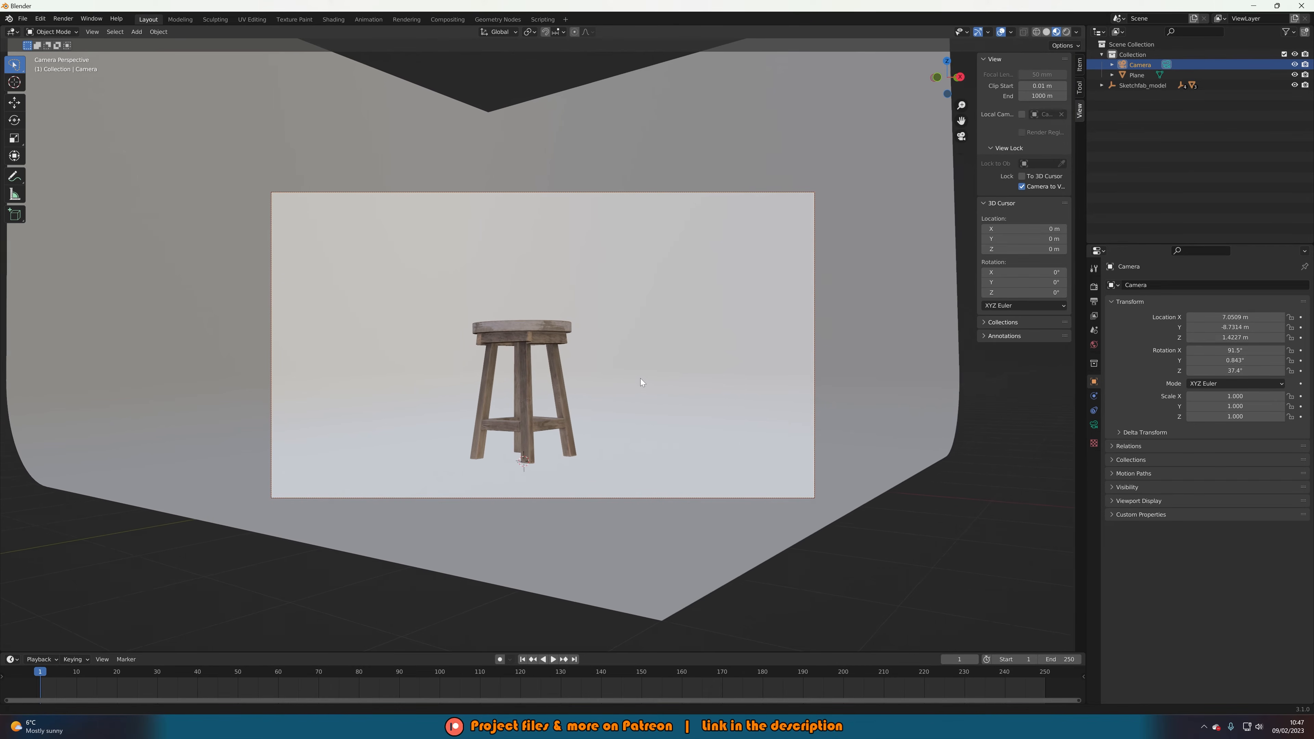
middle_click_drag(641, 379, 637, 391)
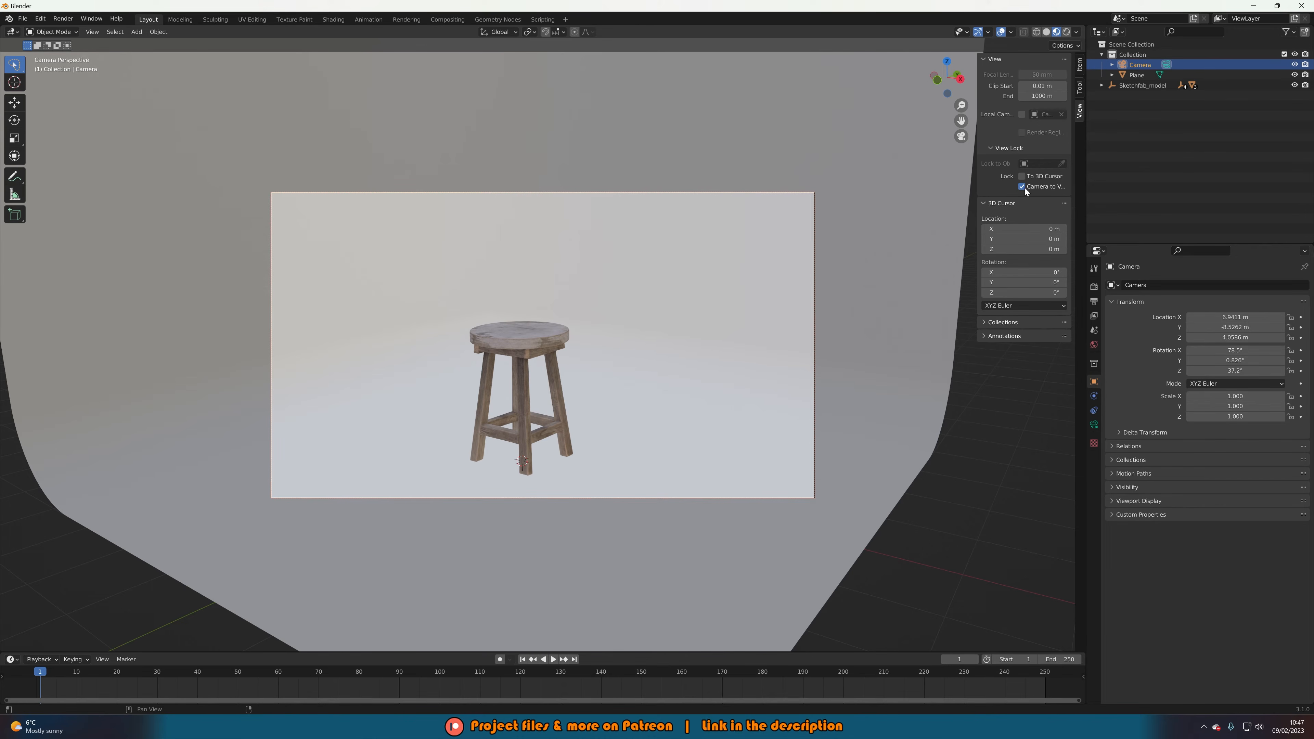
middle_click_drag(685, 341, 647, 377)
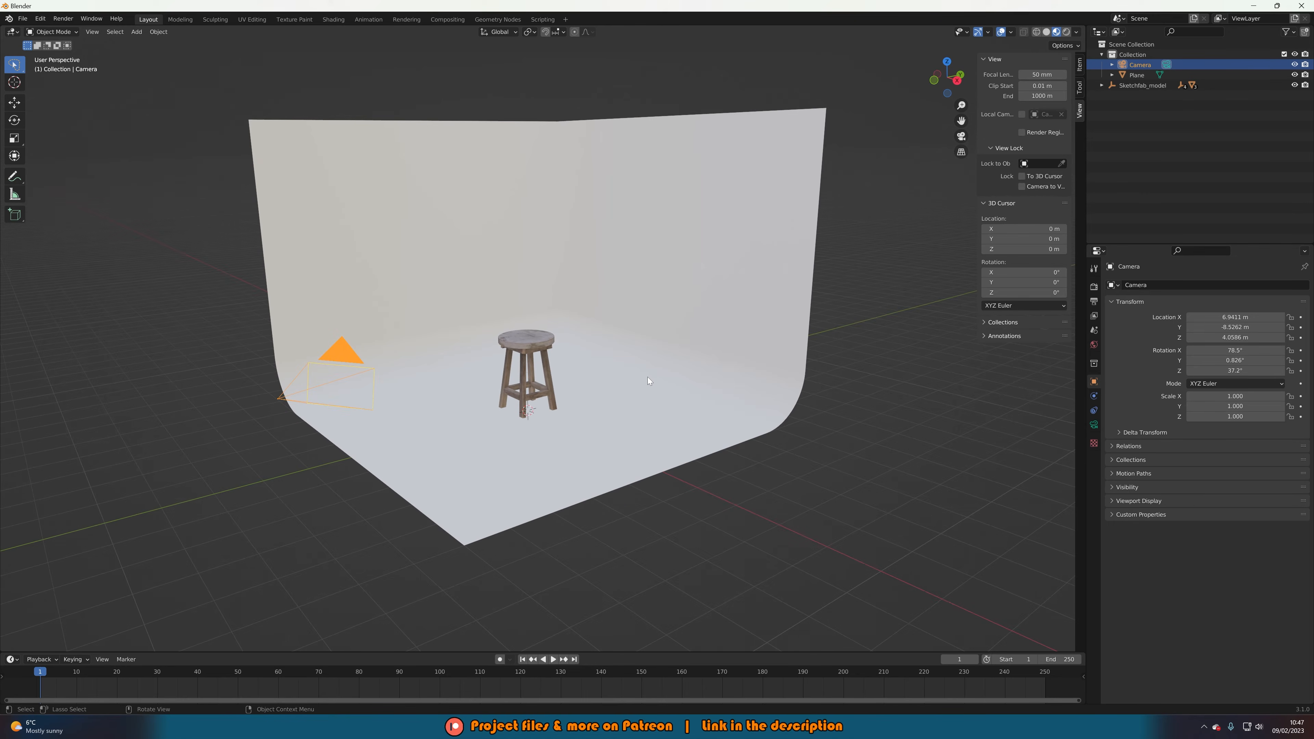
Add a spot light to the scene.
key("KP_0")
key("shift+a")
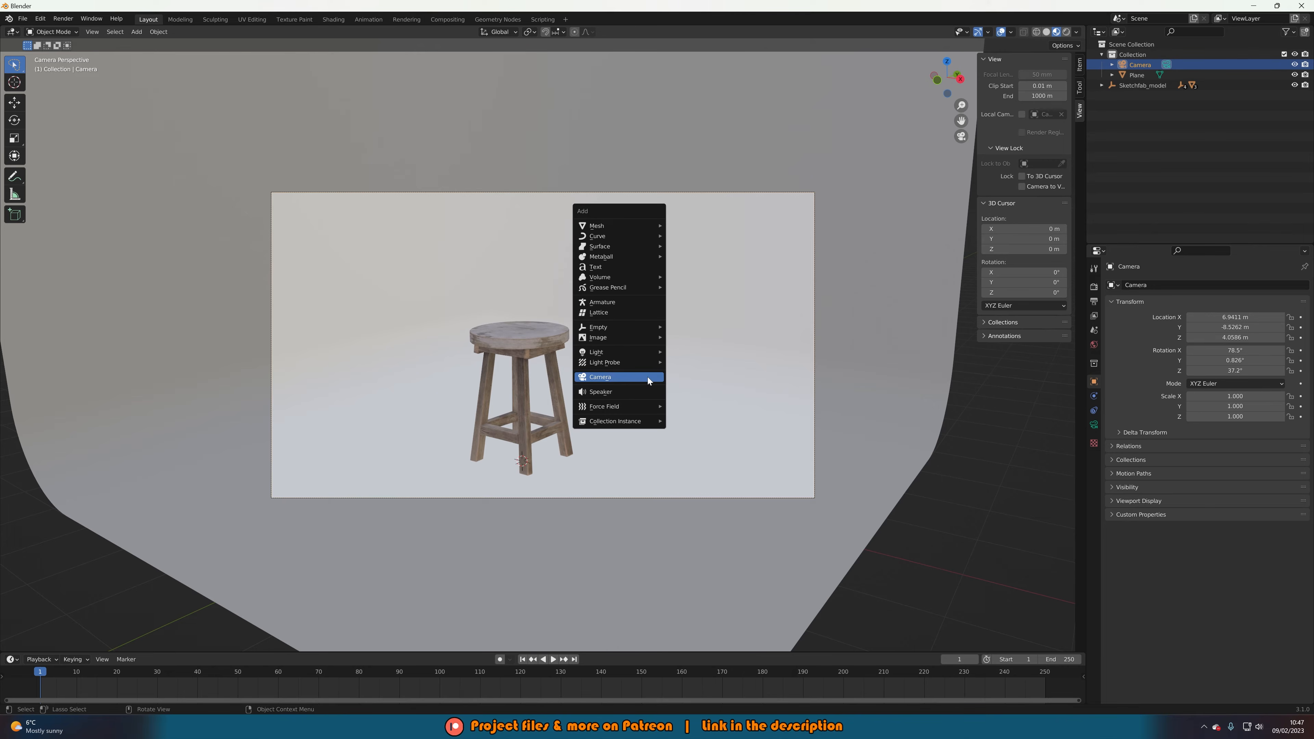
mouse_move(638, 353)
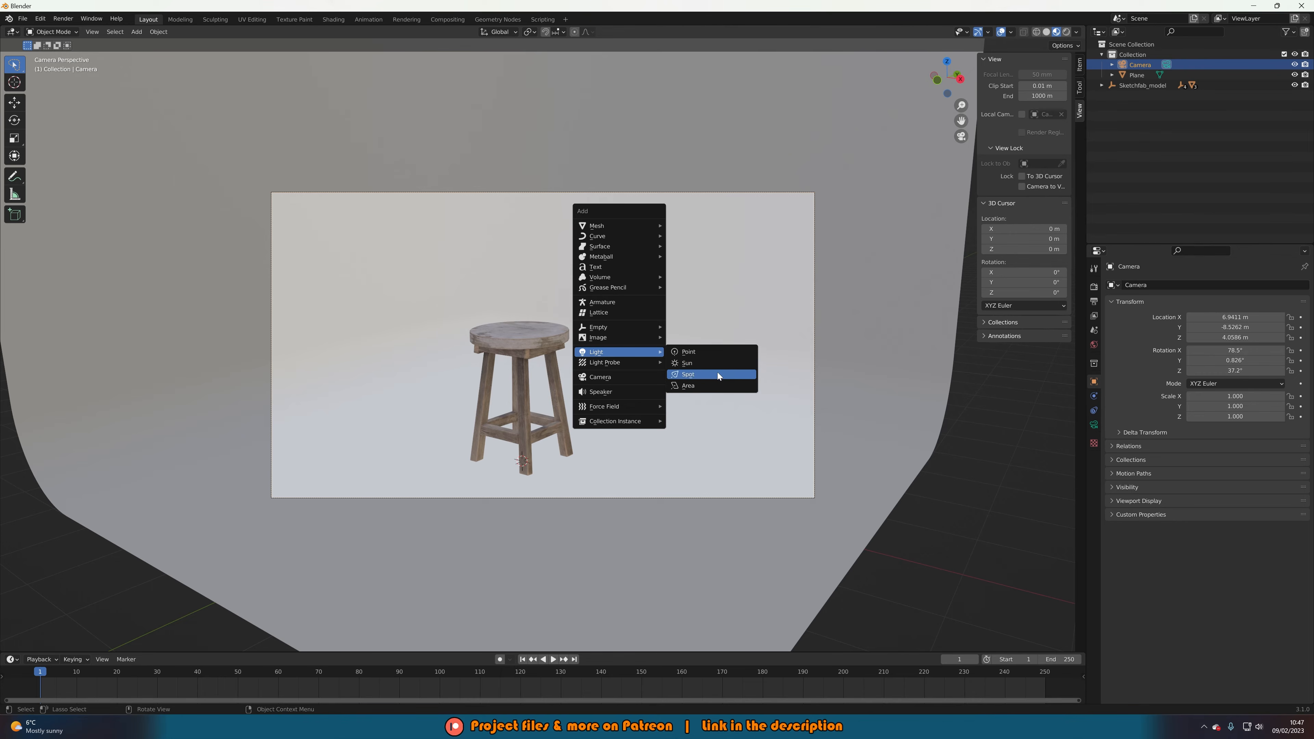
left_click(693, 374)
key("KP_0")
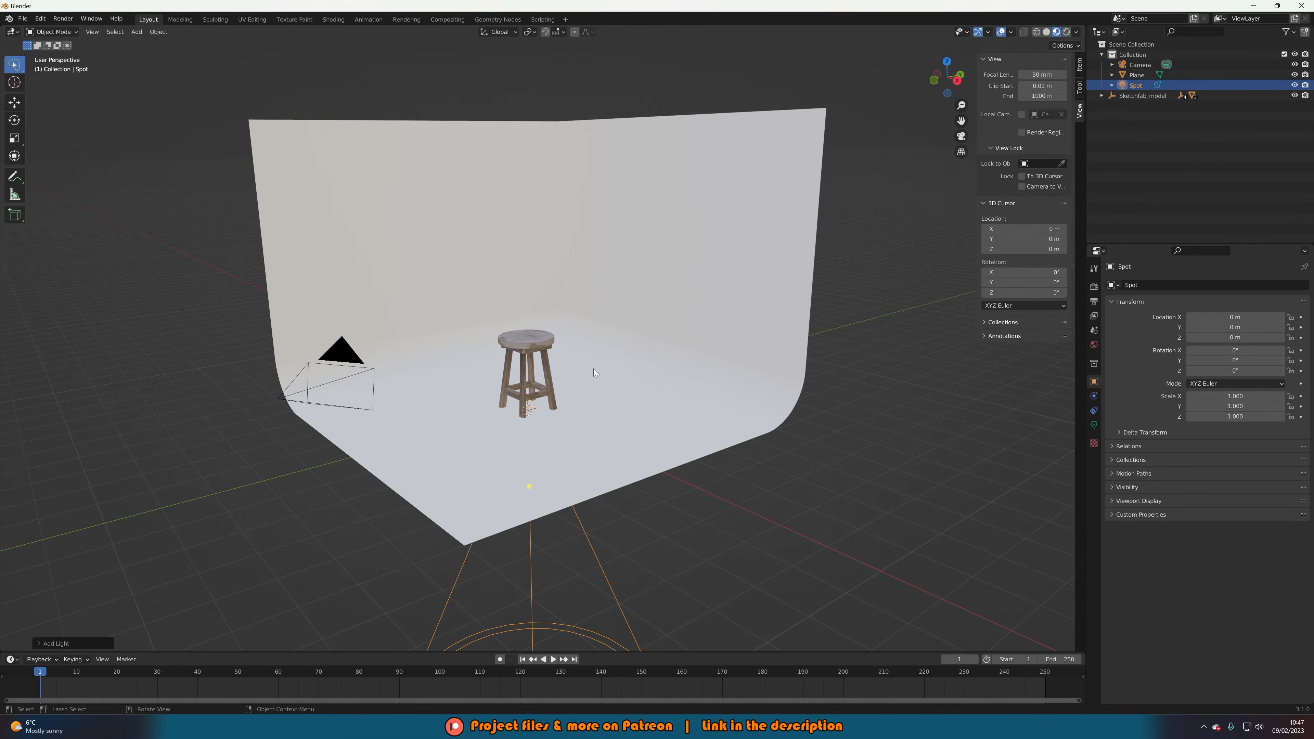
Rotate the spot light and raise it to 3.9383 m high.
key("r")
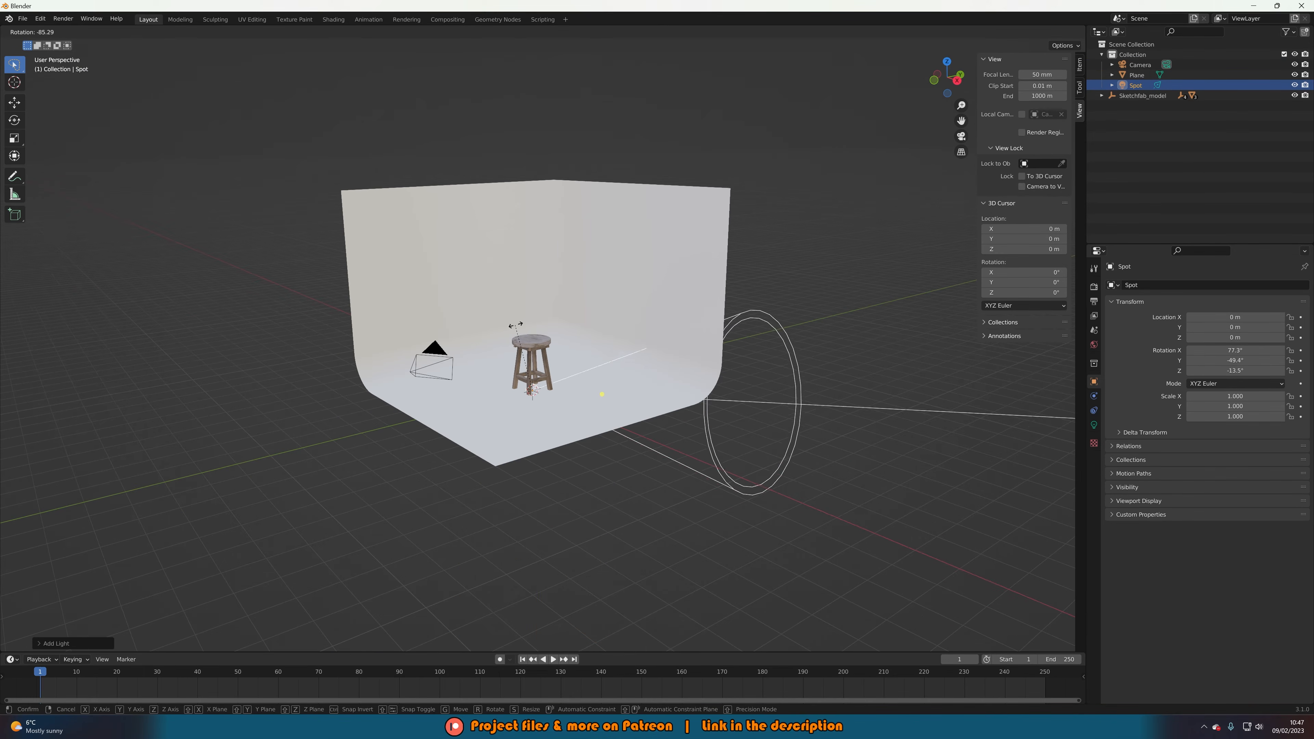
left_click(525, 321)
key("g")
key("z")
left_click(501, 228)
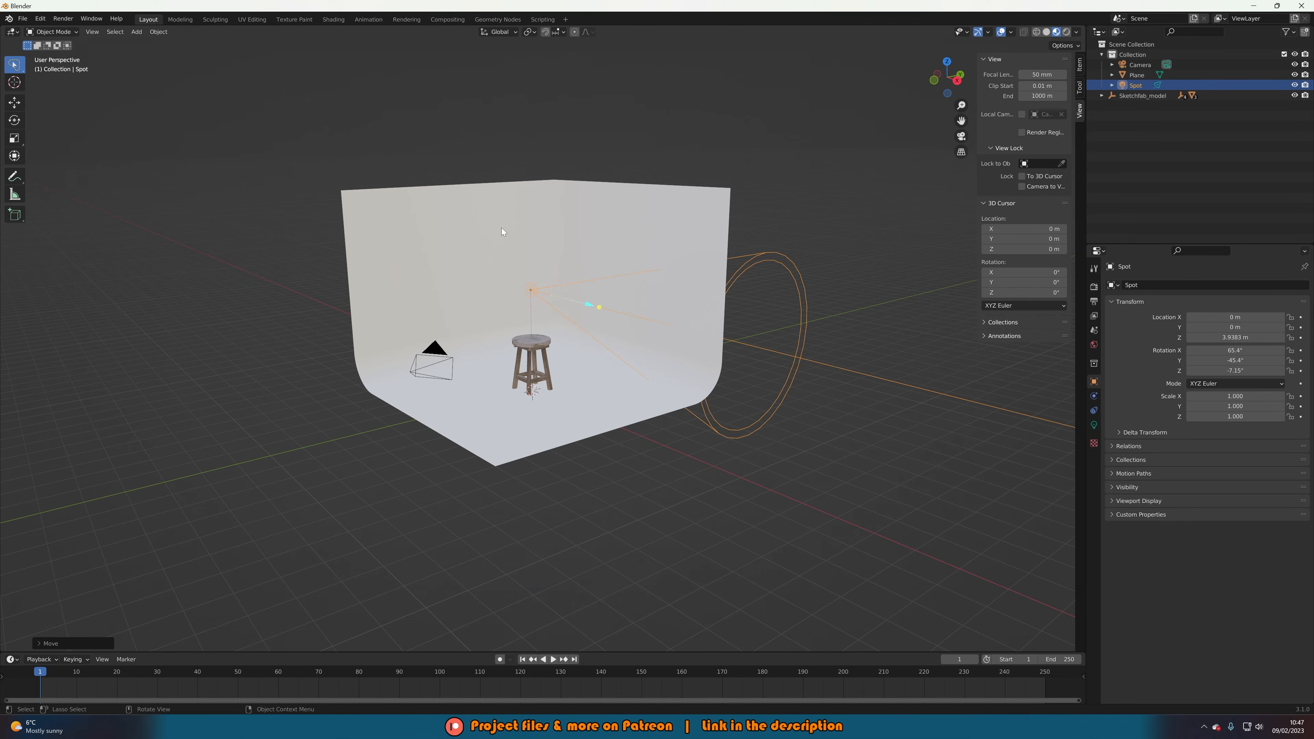
Move the spot light back to Y -12.278 m and start aiming it at the stool.
middle_click_drag(670, 320, 735, 334)
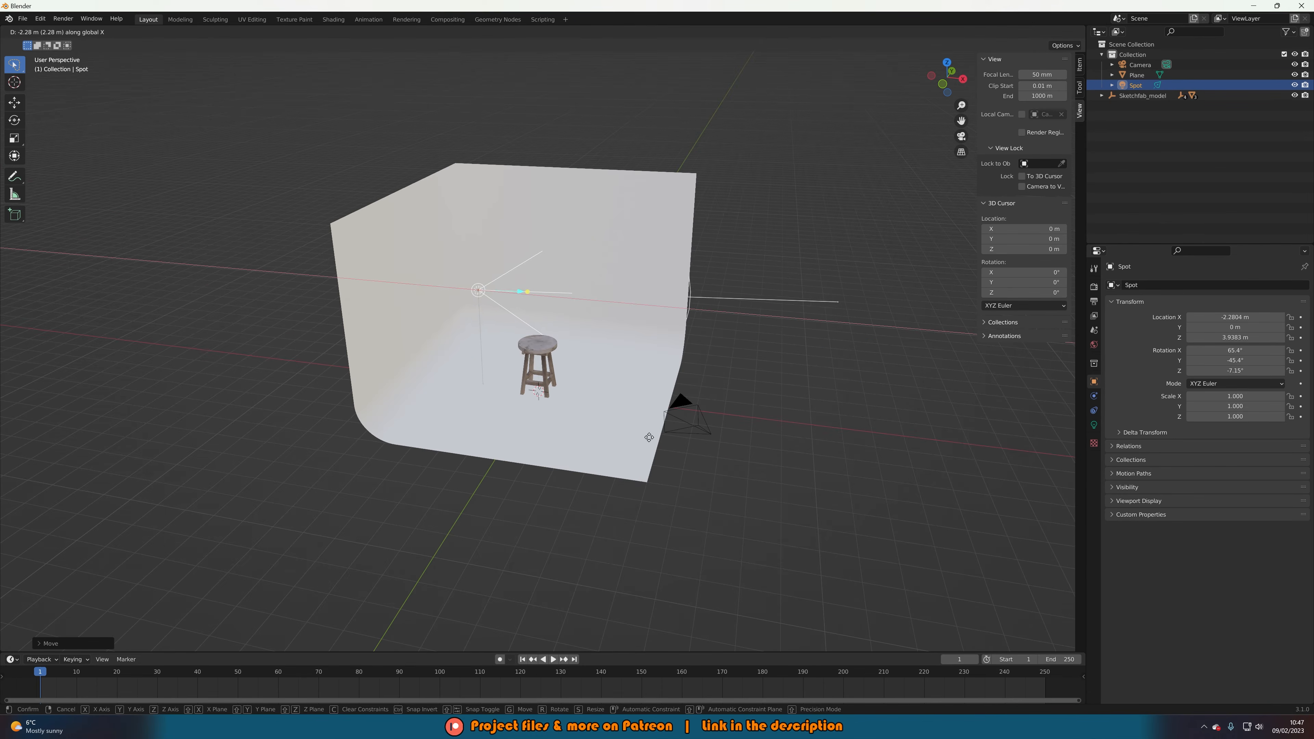
key("g")
key("y")
left_click(582, 497)
middle_click_drag(583, 496, 624, 479)
key("r")
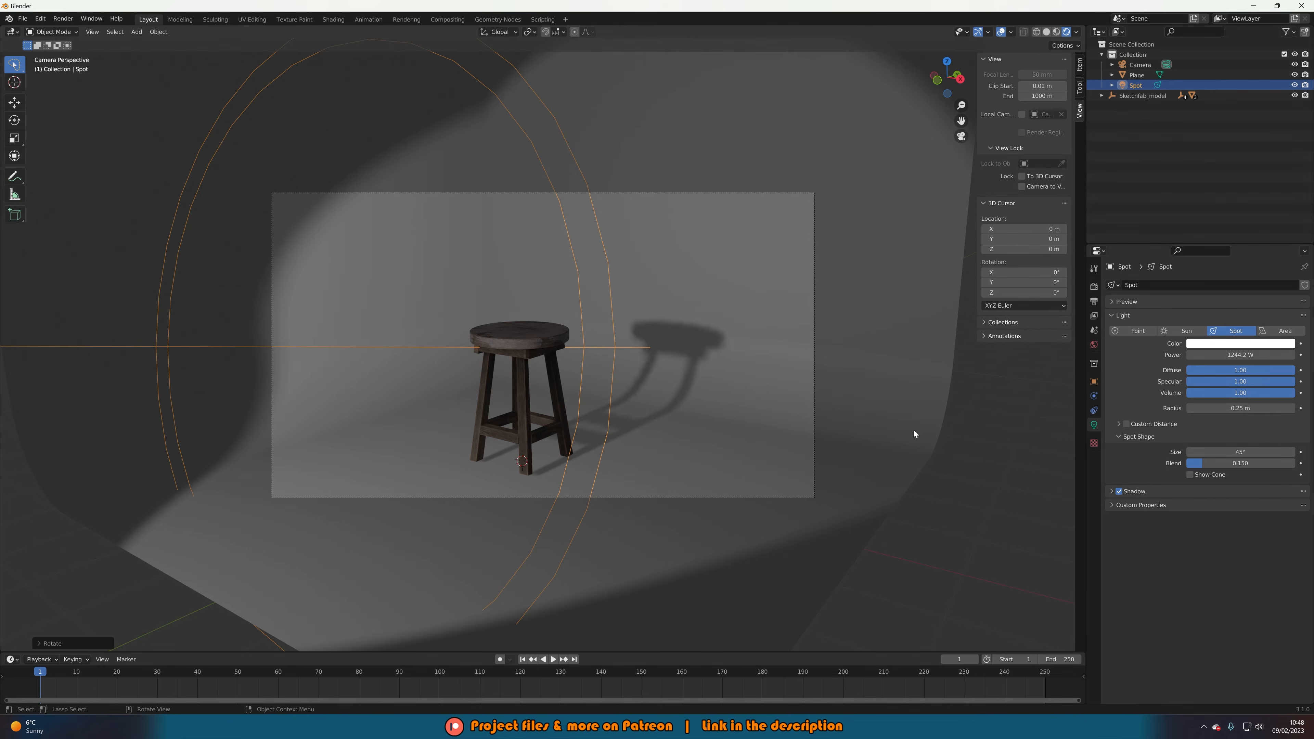
Set the spot light's Power to 1500 W and deselect it.
double_click(1236, 354)
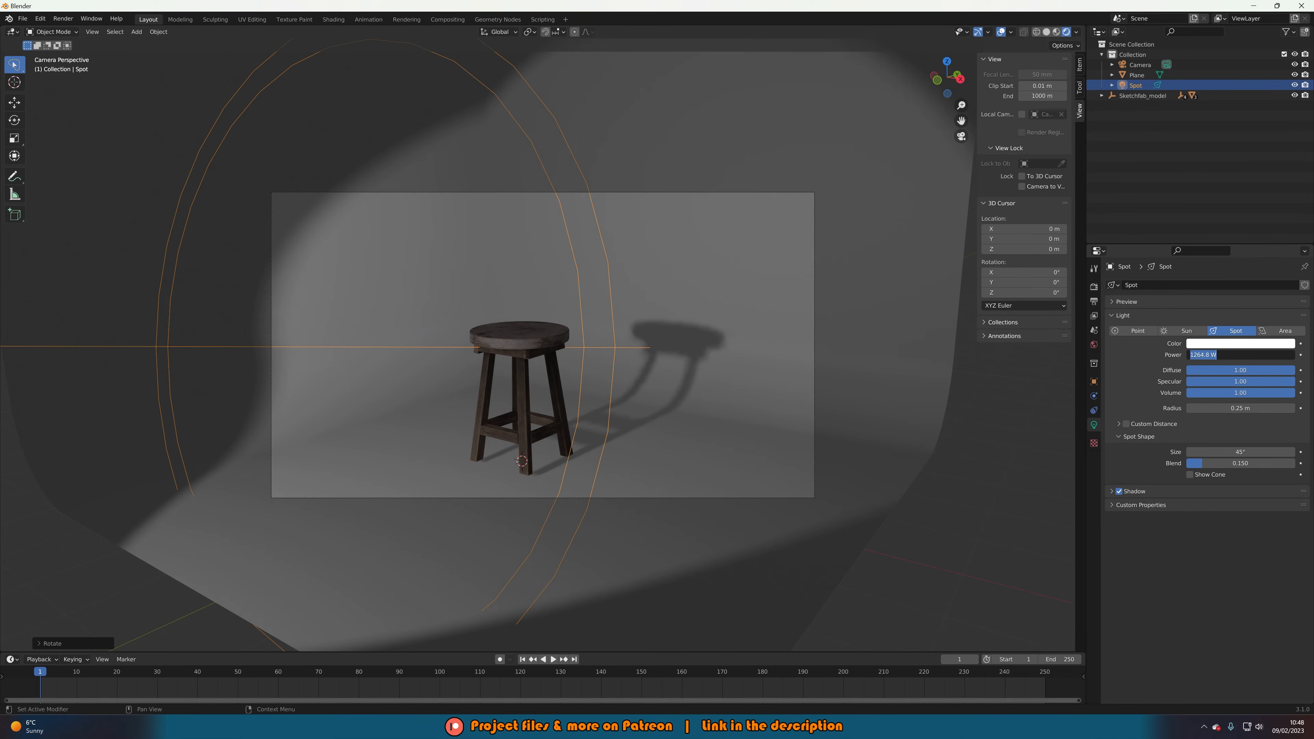
type("1500")
key("Return")
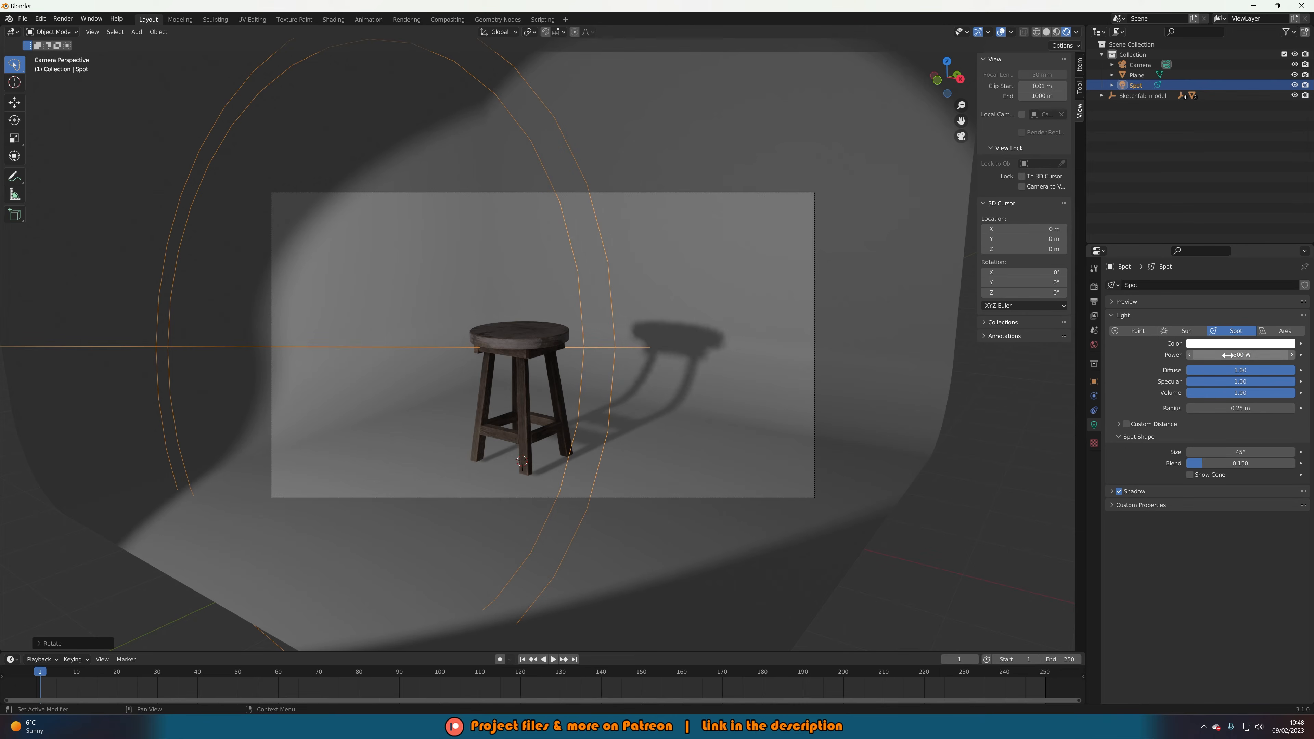
left_click(1030, 530)
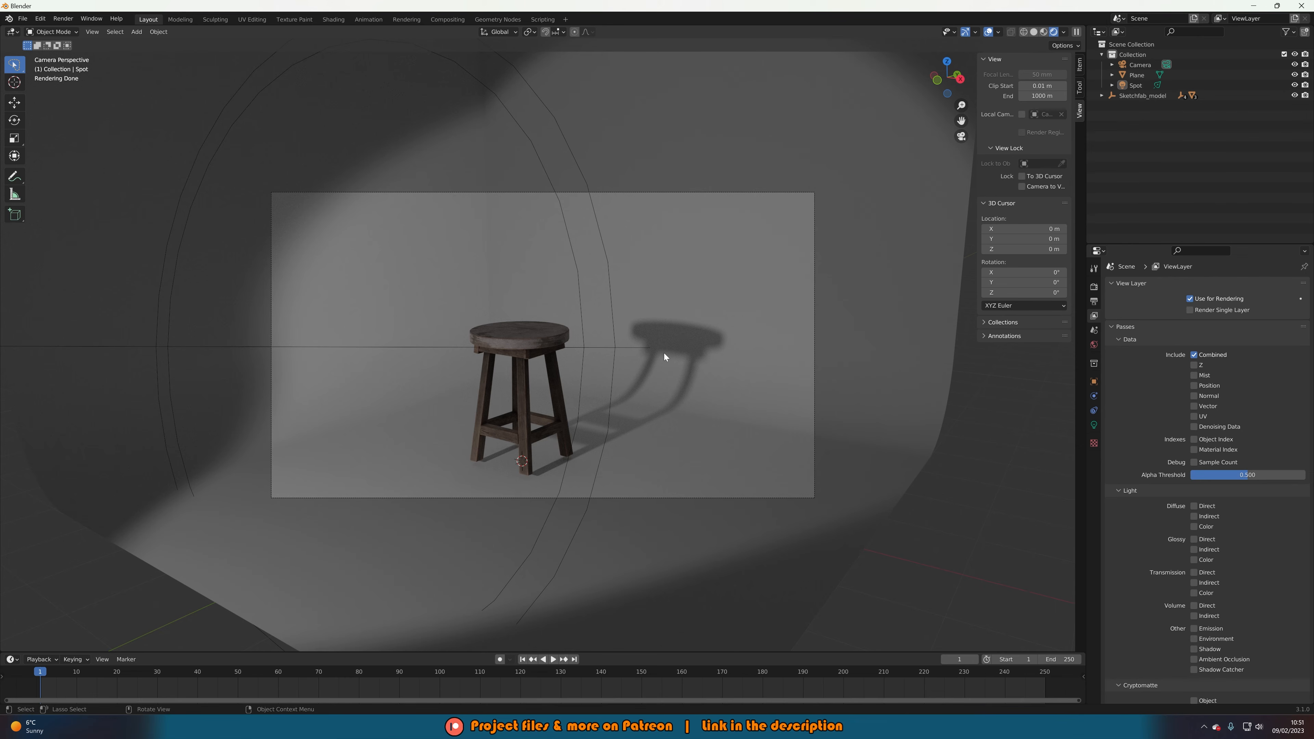
Choose Eevee as the render engine and orbit around to study the stool's shadow.
middle_click_drag(664, 353, 636, 362)
left_click(1094, 286)
left_click(1218, 284)
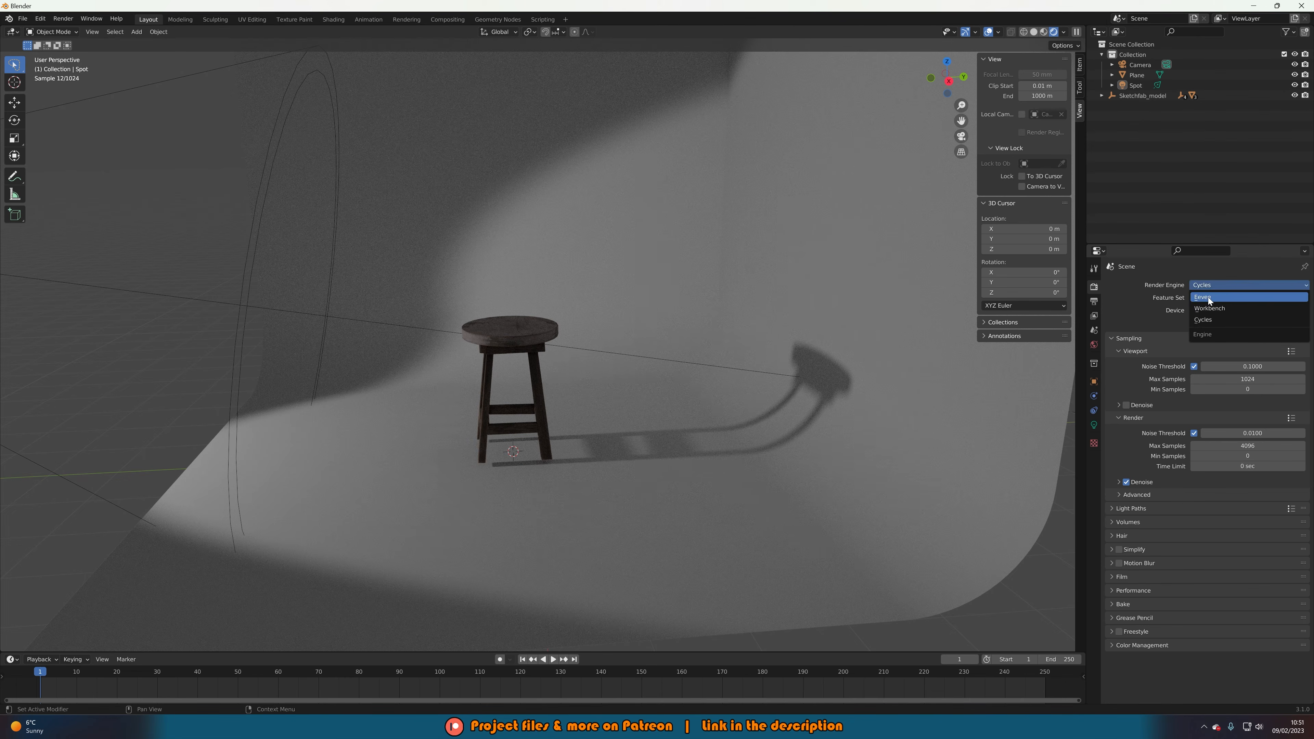
left_click(1208, 296)
middle_click_drag(523, 339, 549, 257)
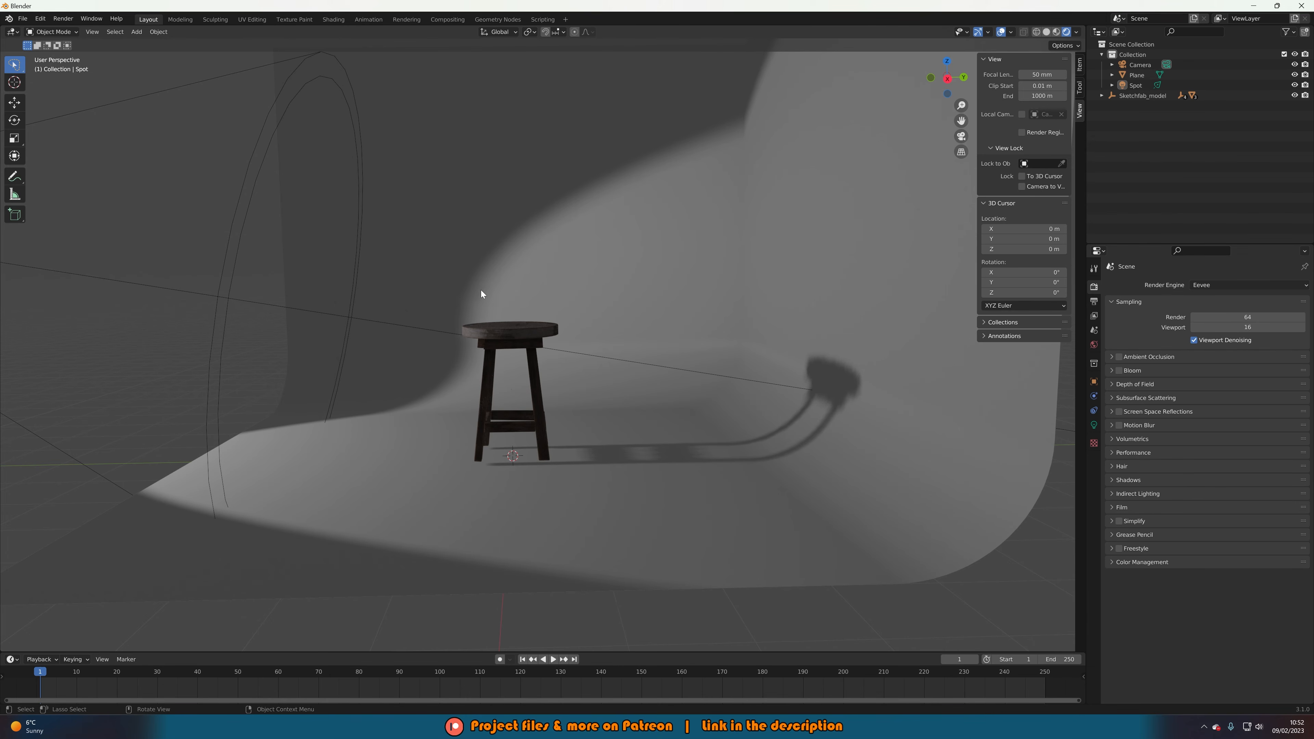
mouse_move(480, 290)
middle_mouse_down()
mouse_move(502, 305)
mouse_move(500, 282)
middle_mouse_up()
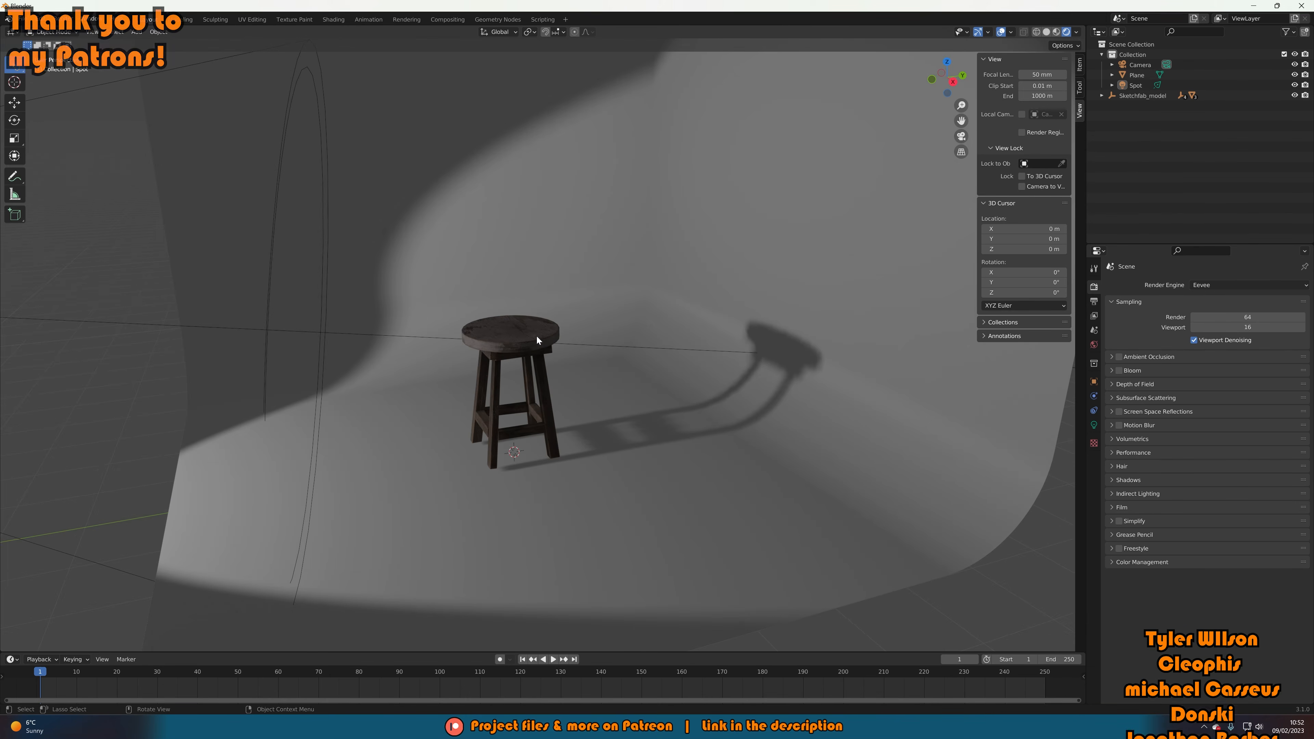